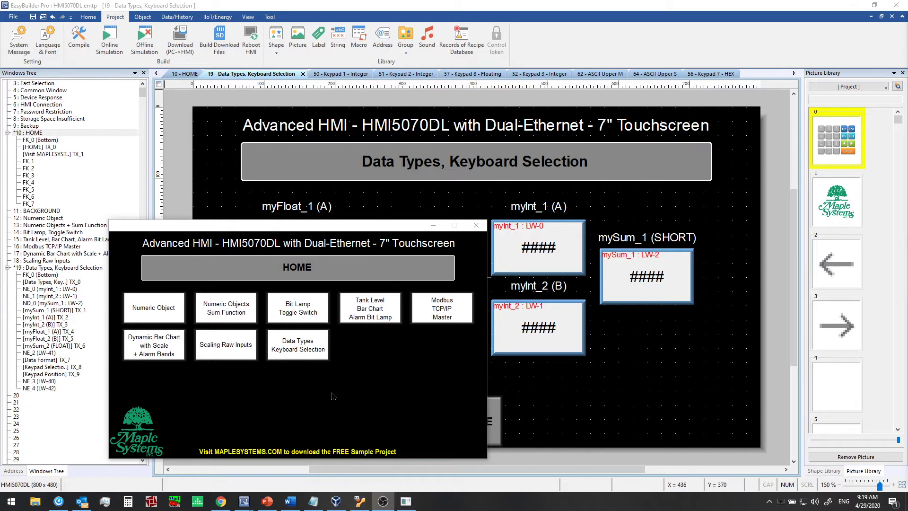
Open the Data Types, Keyboard Selection screen in the running simulation and enter 5 for myInt_1
{"action": "left_click", "coordinate": [290, 358]}
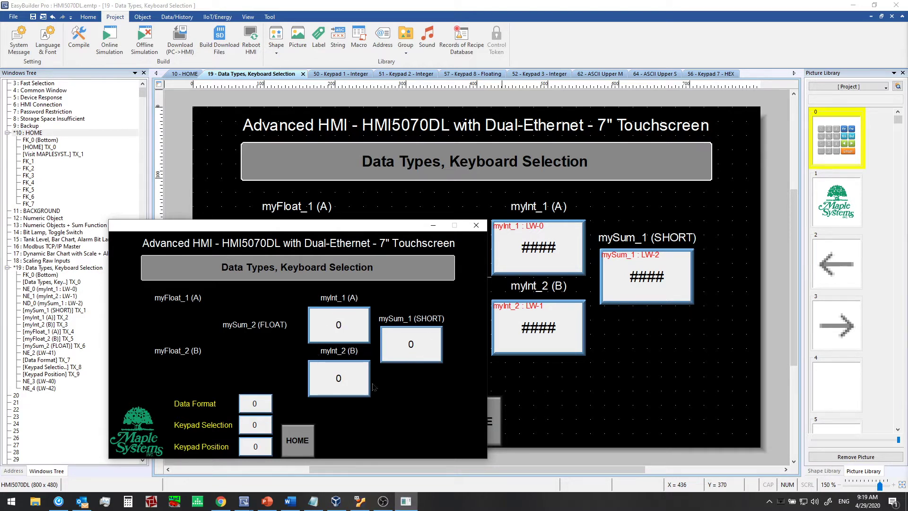
{"action": "left_click", "coordinate": [338, 328]}
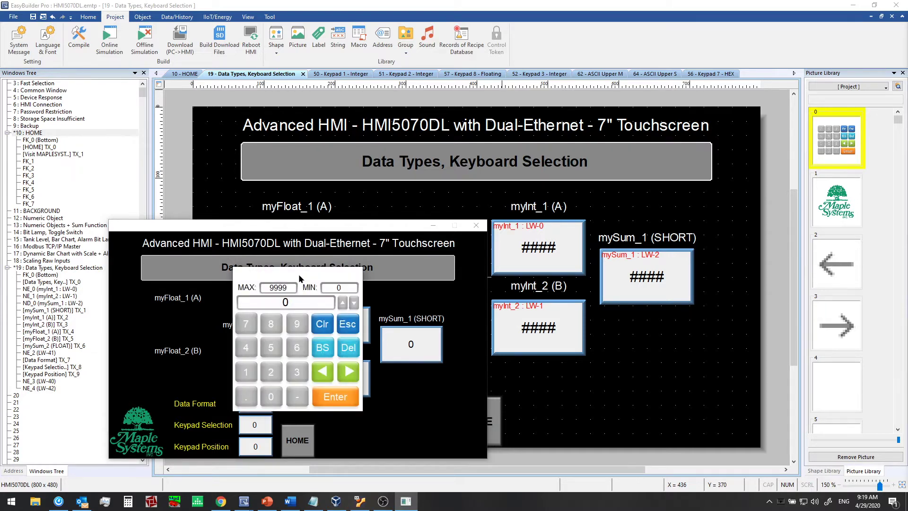
{"action": "left_click_drag", "start_coordinate": [247, 282], "coordinate": [242, 285]}
{"action": "left_click", "coordinate": [213, 348]}
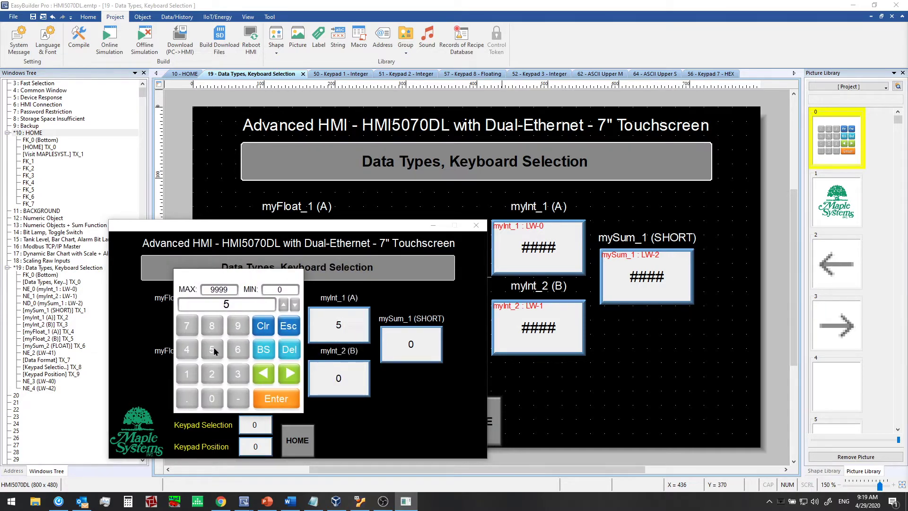
{"action": "left_click", "coordinate": [278, 400]}
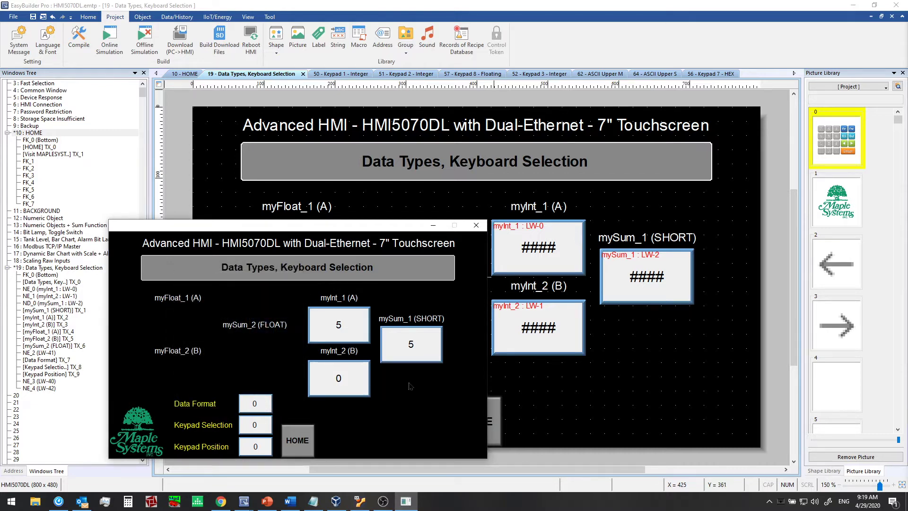
Enter 5 for myInt_2 in the simulation
{"action": "left_click", "coordinate": [333, 383]}
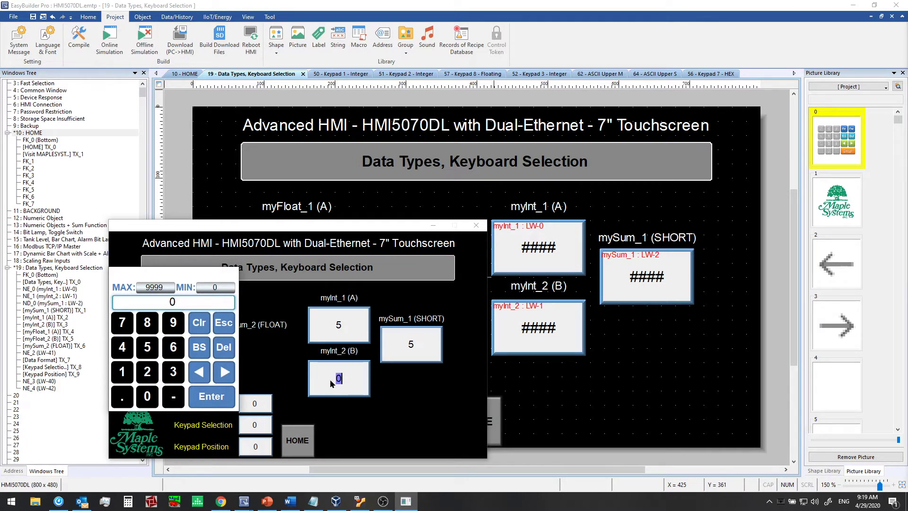
{"action": "left_click", "coordinate": [147, 348]}
{"action": "left_click", "coordinate": [212, 396]}
Reposition the pop-up keypad for the Data Format field and enter 999
{"action": "left_click", "coordinate": [255, 407]}
{"action": "left_click_drag", "start_coordinate": [286, 271], "coordinate": [332, 313]}
{"action": "left_click", "coordinate": [340, 360]}
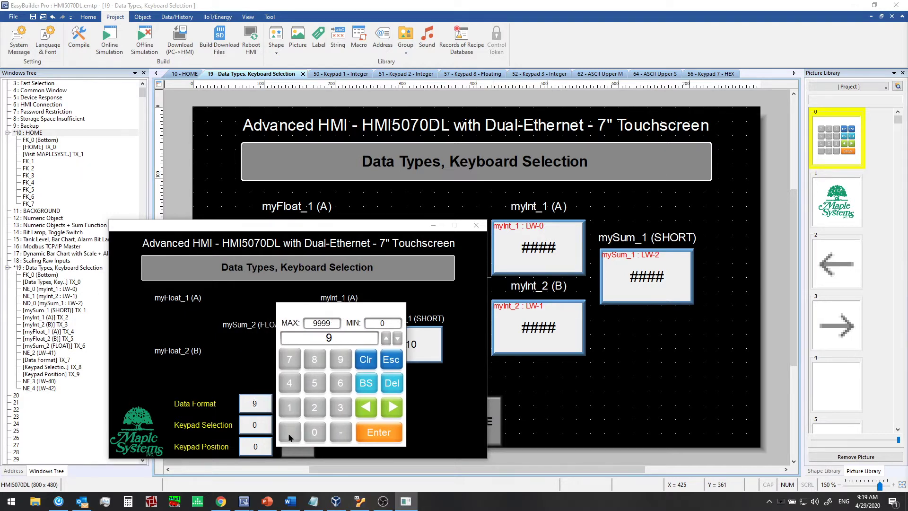
{"action": "left_click", "coordinate": [341, 359]}
{"action": "left_click", "coordinate": [340, 359]}
{"action": "left_click", "coordinate": [379, 432]}
Try to enter 9999 in the Keypad Selection field
{"action": "left_click", "coordinate": [255, 426]}
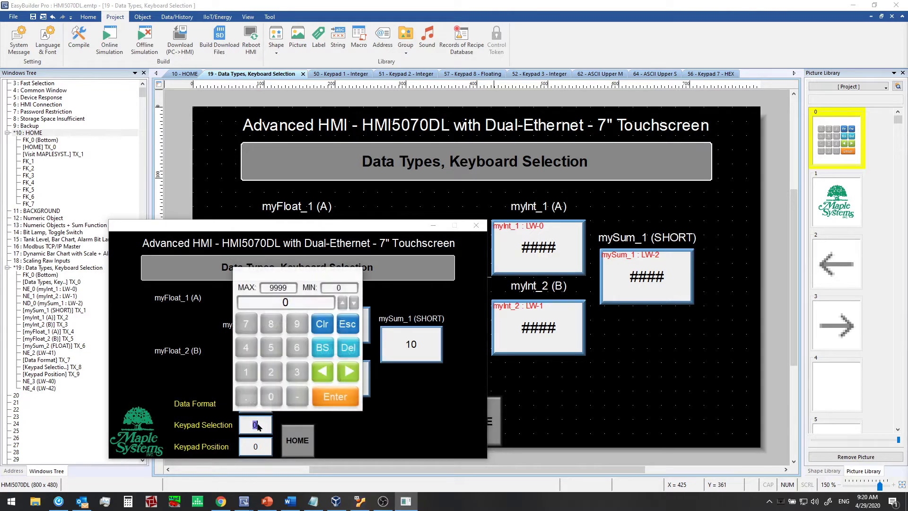
{"action": "left_click_drag", "start_coordinate": [291, 272], "coordinate": [337, 293]}
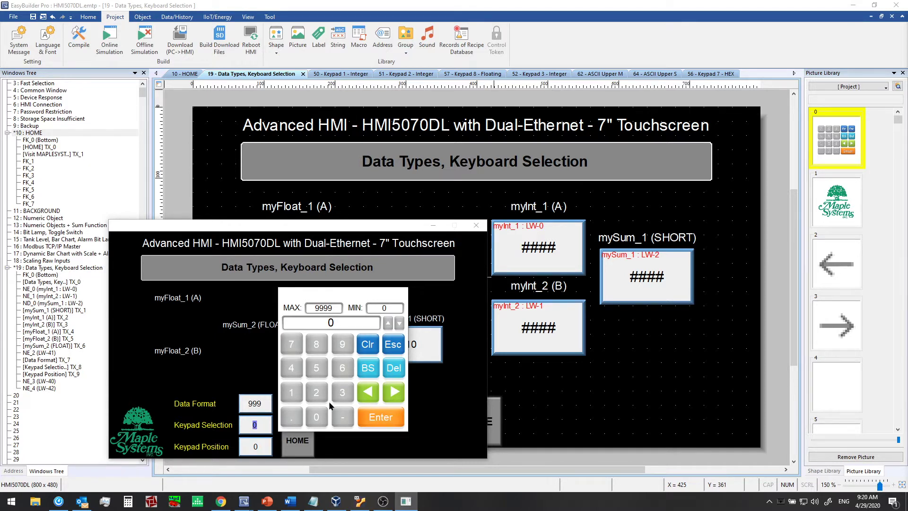
{"action": "left_click", "coordinate": [336, 350]}
{"action": "left_click", "coordinate": [337, 350]}
{"action": "left_click", "coordinate": [337, 350]}
{"action": "left_click", "coordinate": [336, 350]}
{"action": "left_click", "coordinate": [374, 419]}
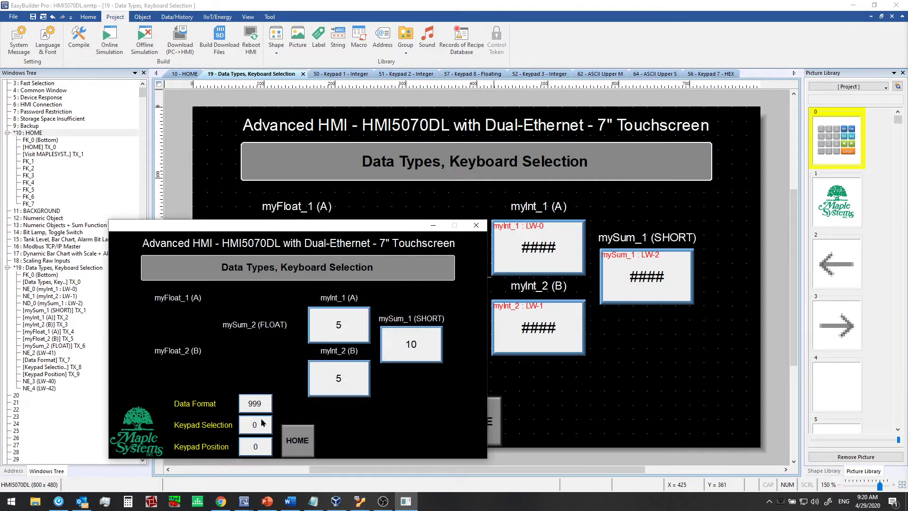
Enter the hexadecimal value 270F for Keypad Position, and close the simulation window
{"action": "left_click", "coordinate": [258, 449]}
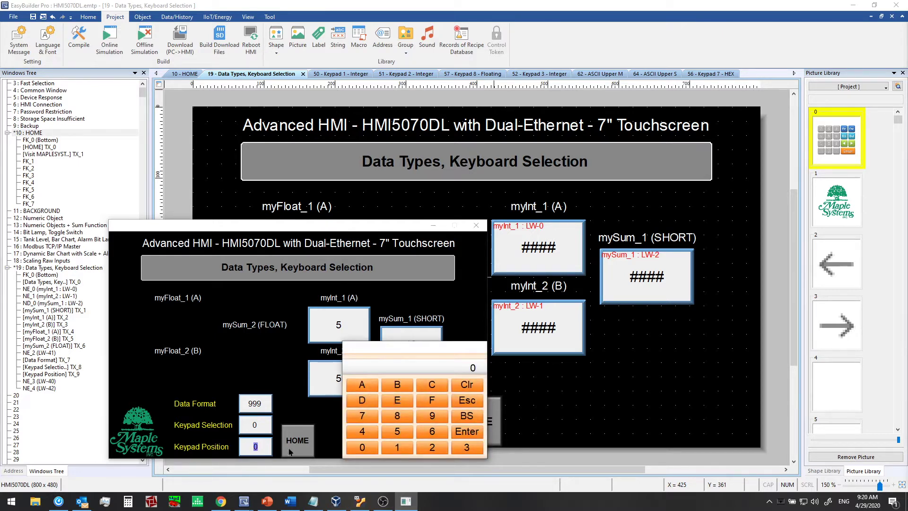
{"action": "left_click", "coordinate": [433, 444]}
{"action": "left_click", "coordinate": [362, 415]}
{"action": "left_click", "coordinate": [363, 449]}
{"action": "left_click", "coordinate": [431, 401]}
{"action": "left_click", "coordinate": [465, 432]}
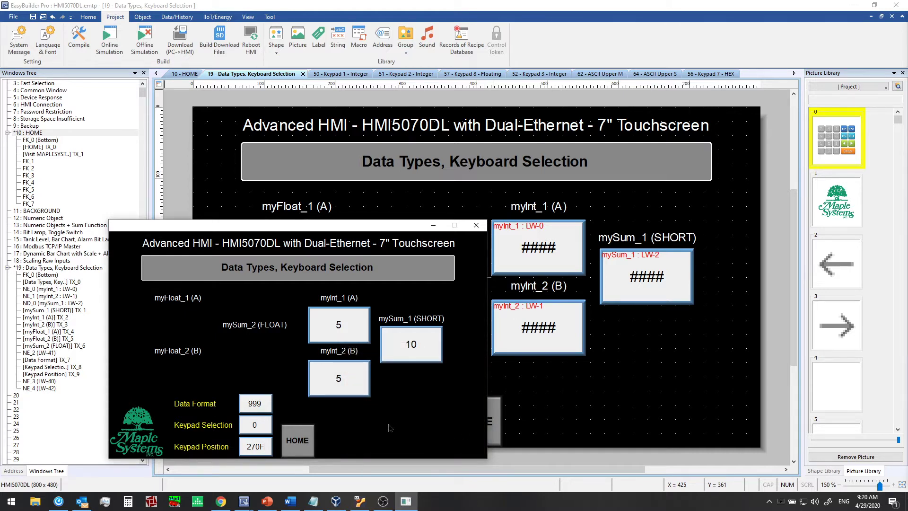
{"action": "left_click", "coordinate": [476, 225]}
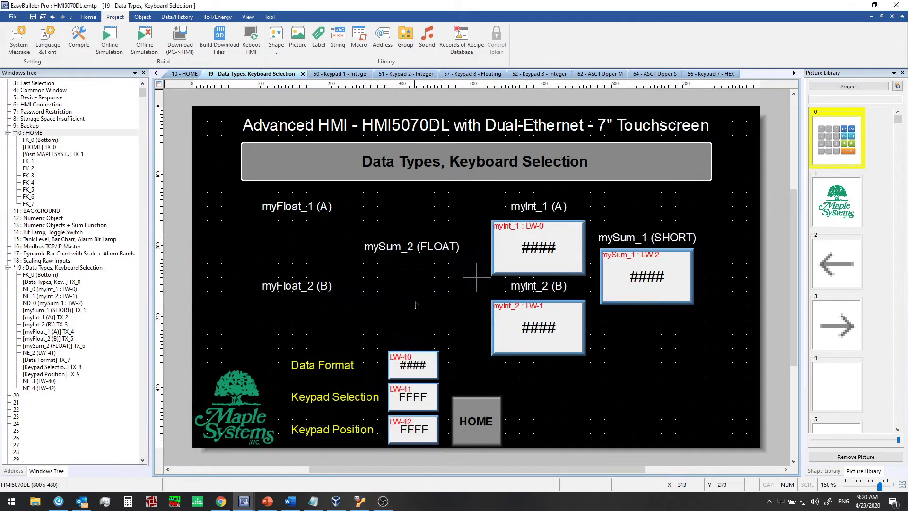
Examine the address and the available device data formats of the Data Format numeric object
{"action": "left_click", "coordinate": [411, 351]}
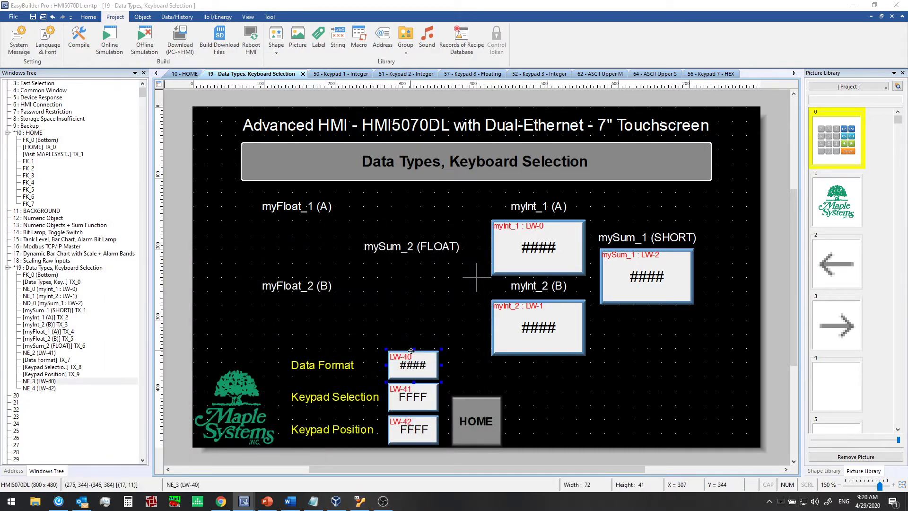
{"action": "double_click", "coordinate": [411, 351]}
{"action": "left_click", "coordinate": [457, 222]}
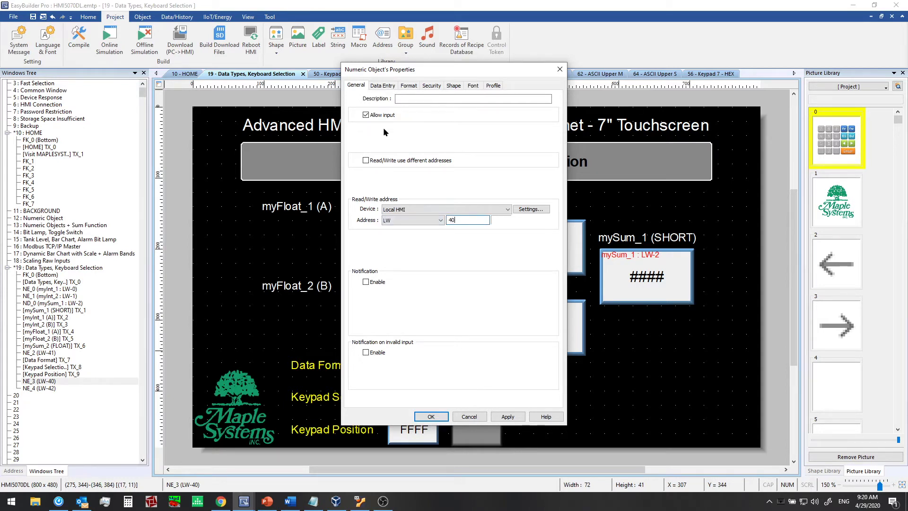
{"action": "left_click", "coordinate": [416, 87]}
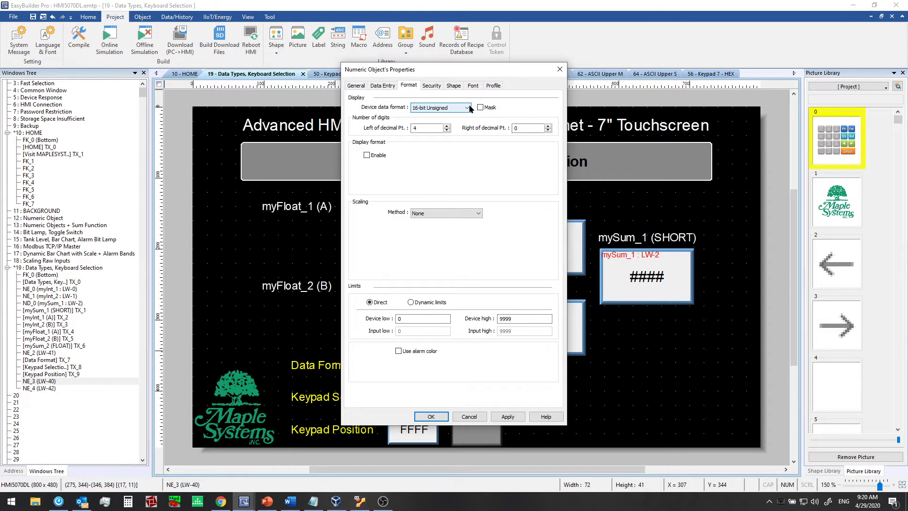
{"action": "left_click", "coordinate": [468, 108]}
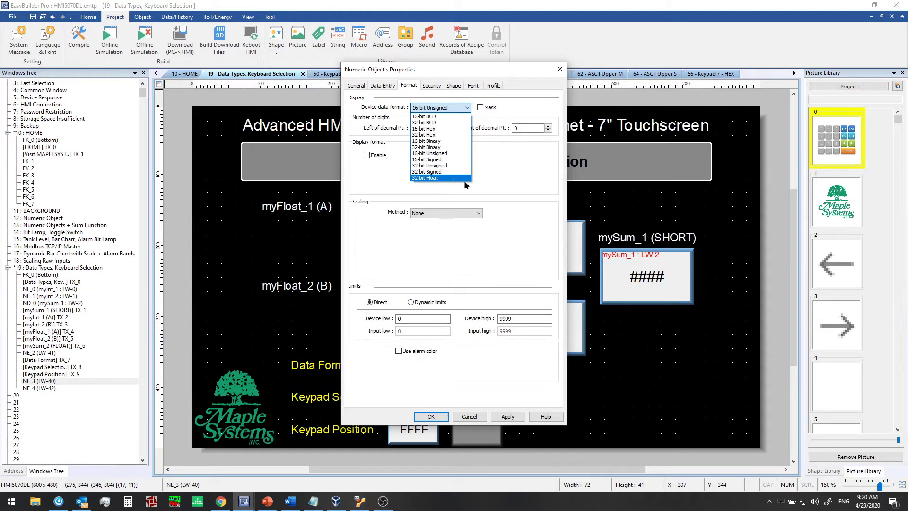
{"action": "left_click", "coordinate": [496, 181]}
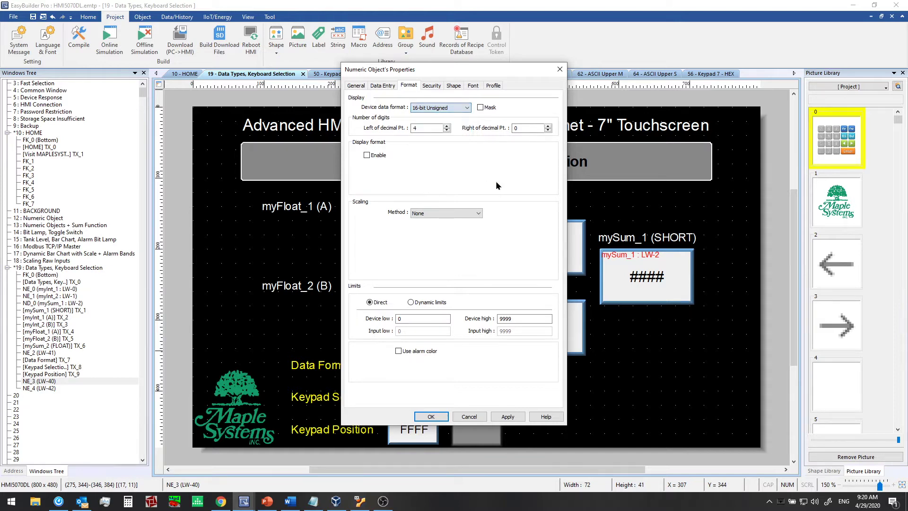
Check which keypad windows the Data Format object can use for data entry, and close its properties without changes
{"action": "left_click", "coordinate": [382, 86]}
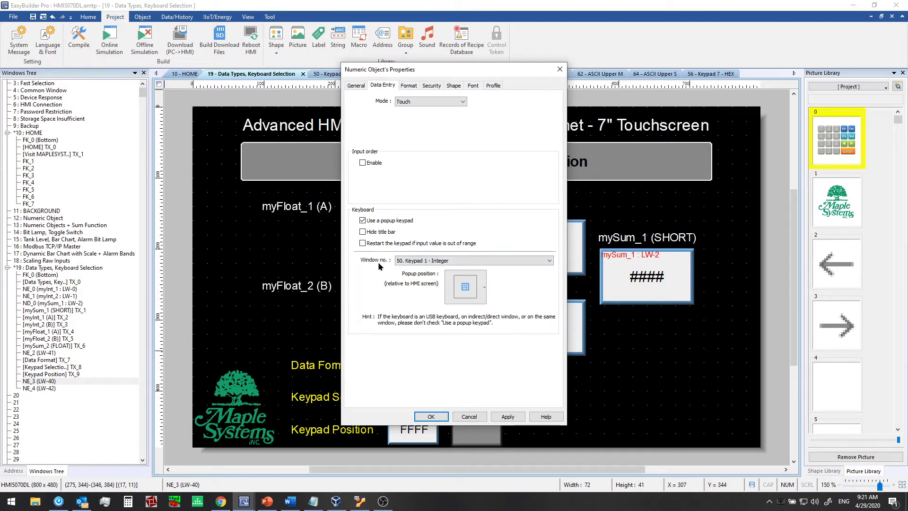
{"action": "left_click", "coordinate": [411, 264]}
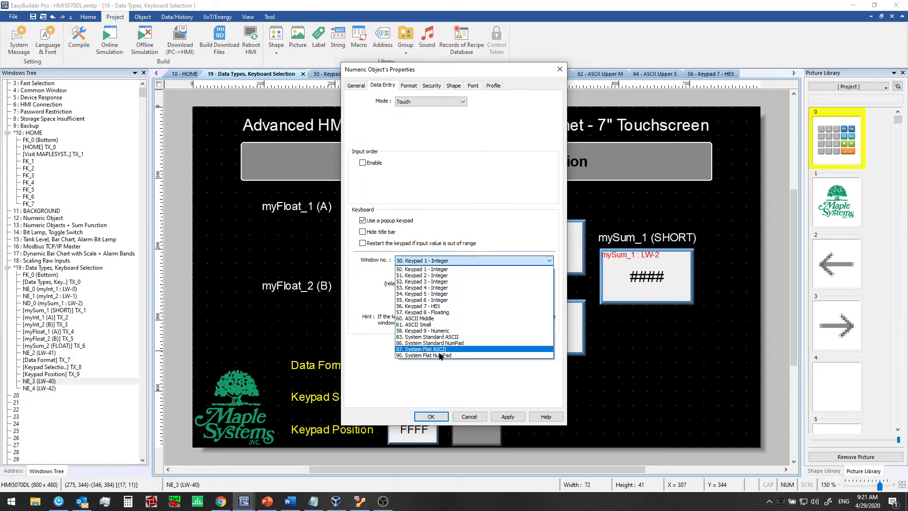
{"action": "left_click", "coordinate": [365, 279]}
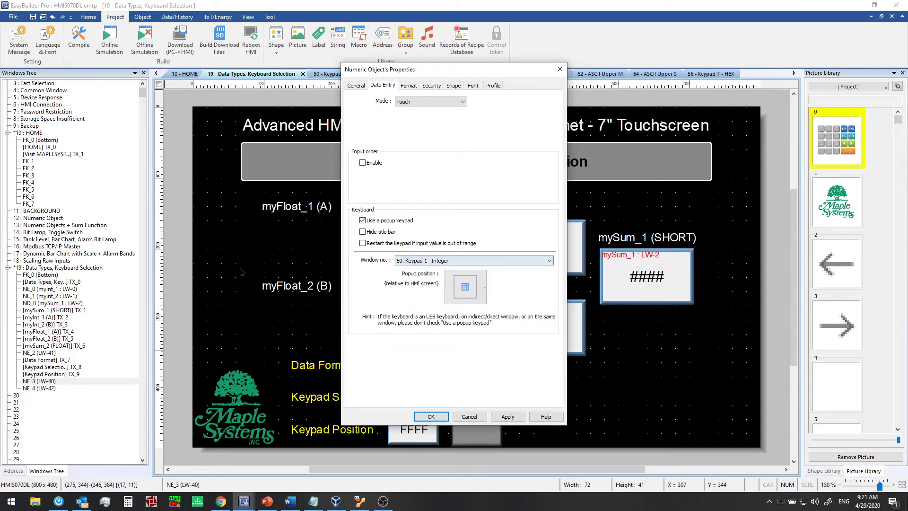
{"action": "left_click", "coordinate": [470, 416]}
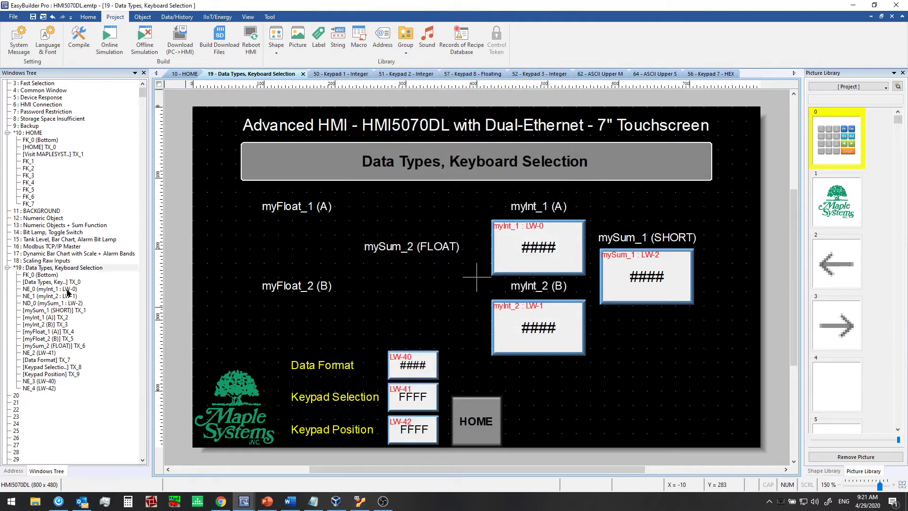
View the layouts of Keypad 1, Keypad 2, Keypad 8, Keypad 3, ASCII Upper M and ASCII Upper S in the editor
{"action": "scroll", "coordinate": [95, 246], "scroll_direction": "down", "scroll_amount": 8}
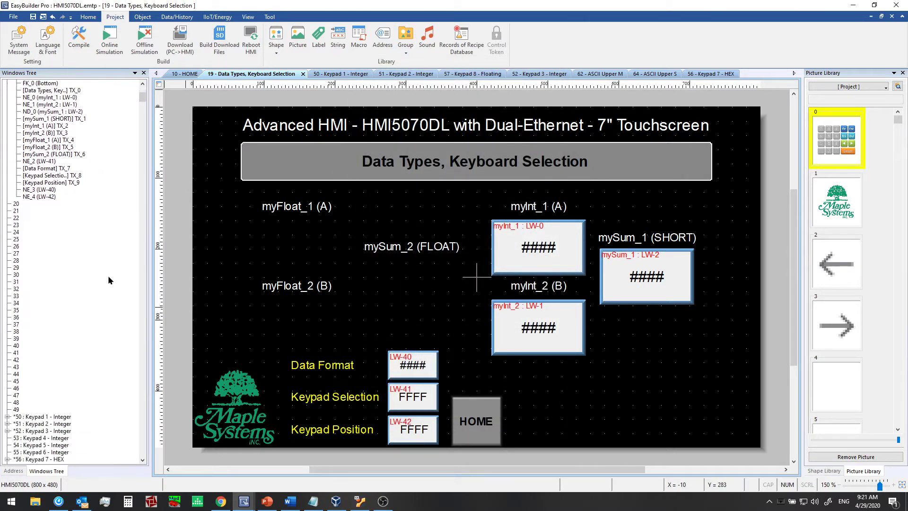
{"action": "double_click", "coordinate": [50, 248]}
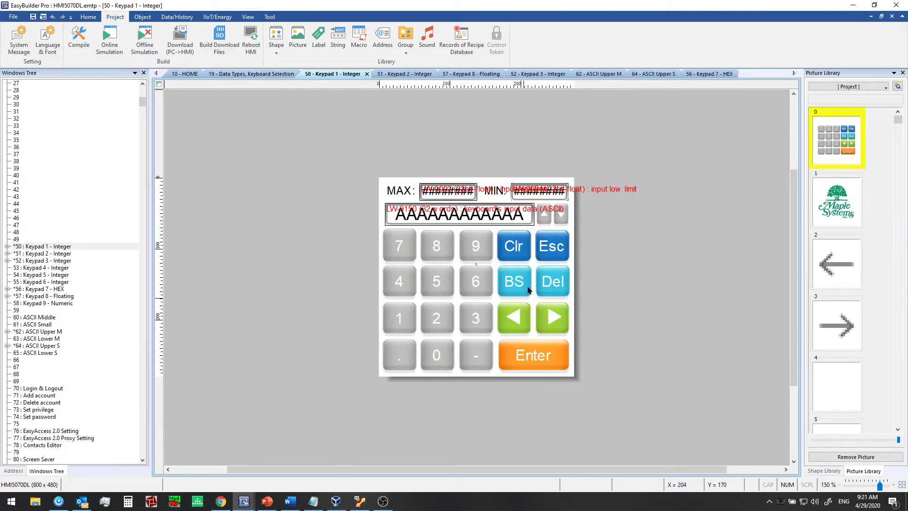
{"action": "left_click", "coordinate": [392, 74]}
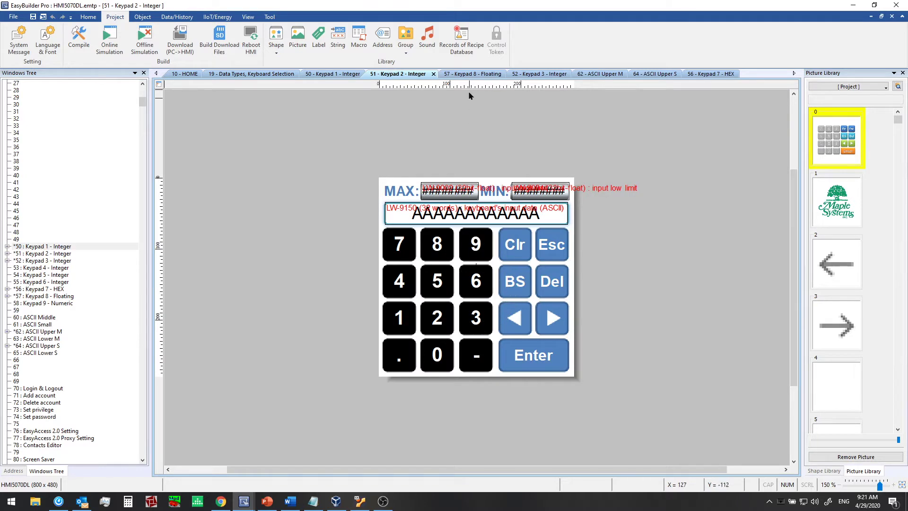
{"action": "left_click", "coordinate": [472, 74]}
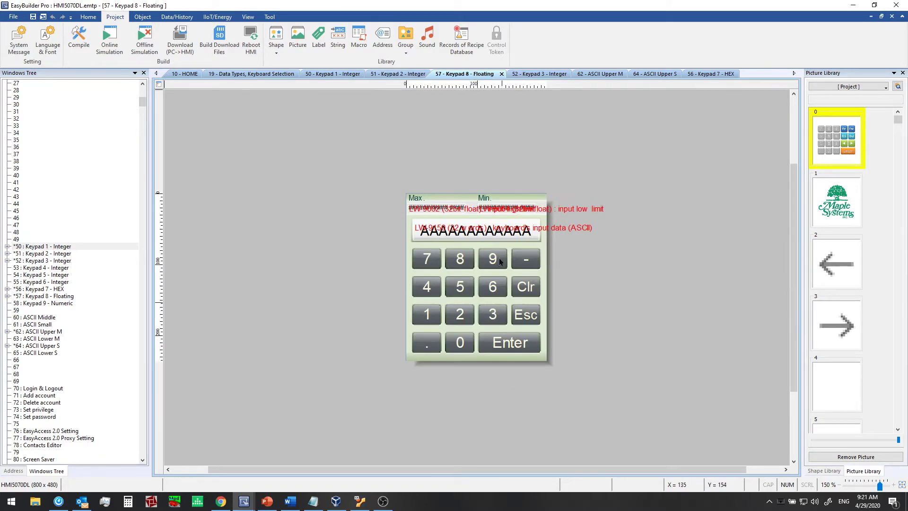
{"action": "left_click", "coordinate": [531, 75]}
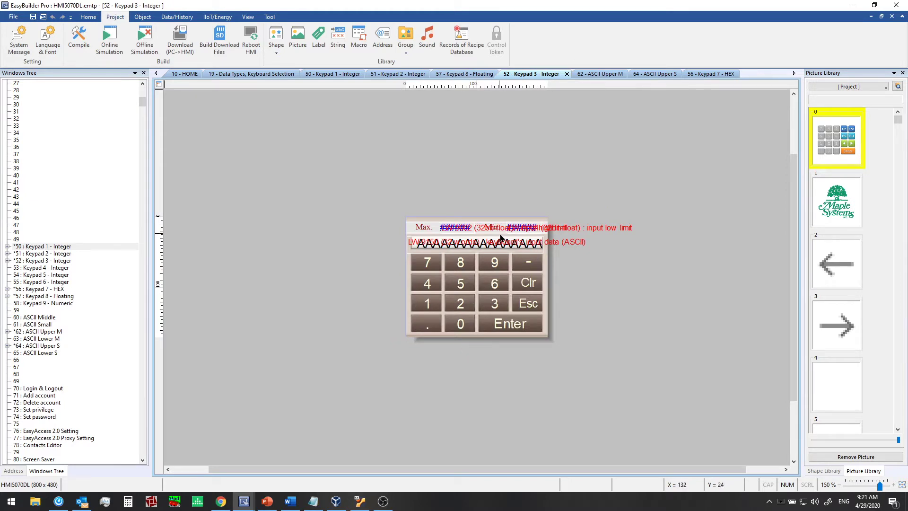
{"action": "left_click", "coordinate": [597, 75]}
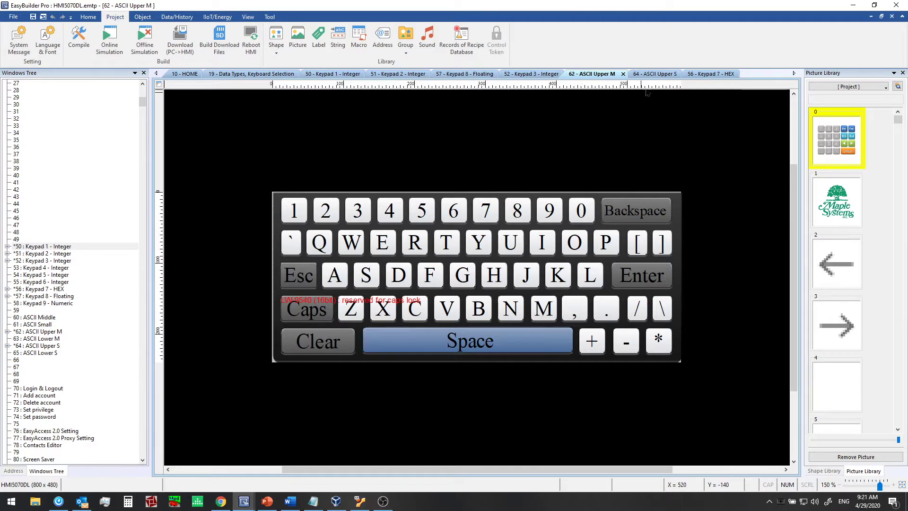
{"action": "left_click", "coordinate": [653, 76]}
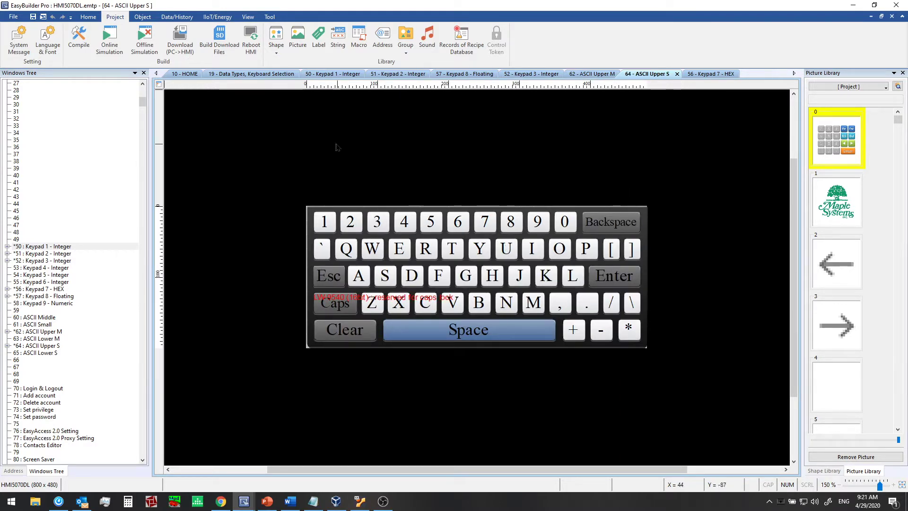
Return to window 19 and review the Data Format object's address and device data format options again
{"action": "left_click", "coordinate": [245, 76]}
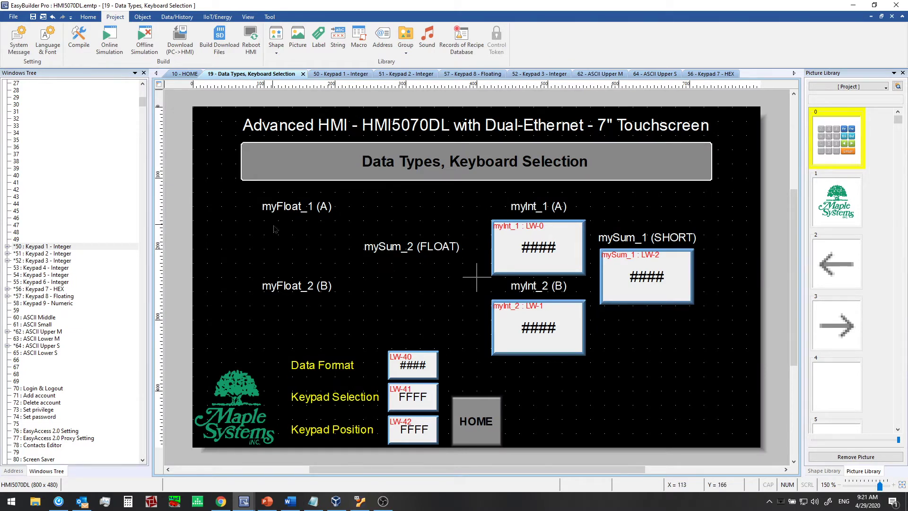
{"action": "double_click", "coordinate": [406, 362]}
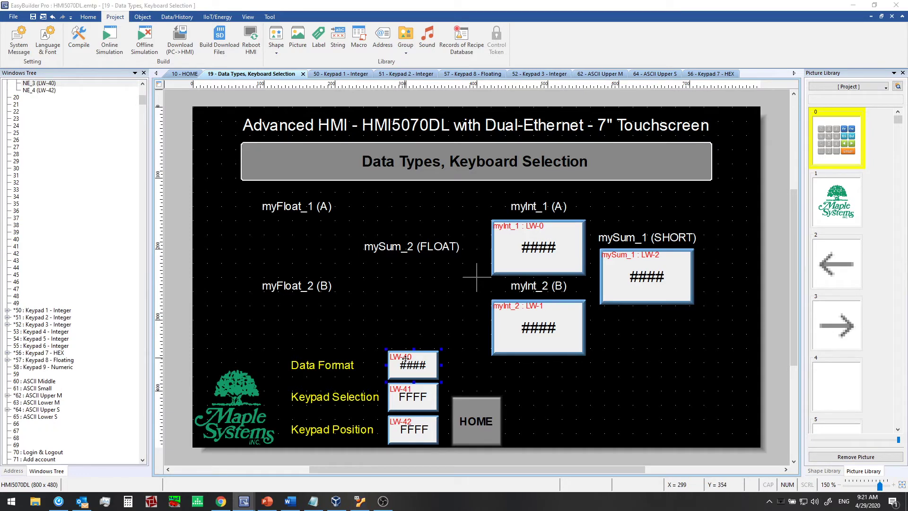
{"action": "left_click", "coordinate": [455, 220]}
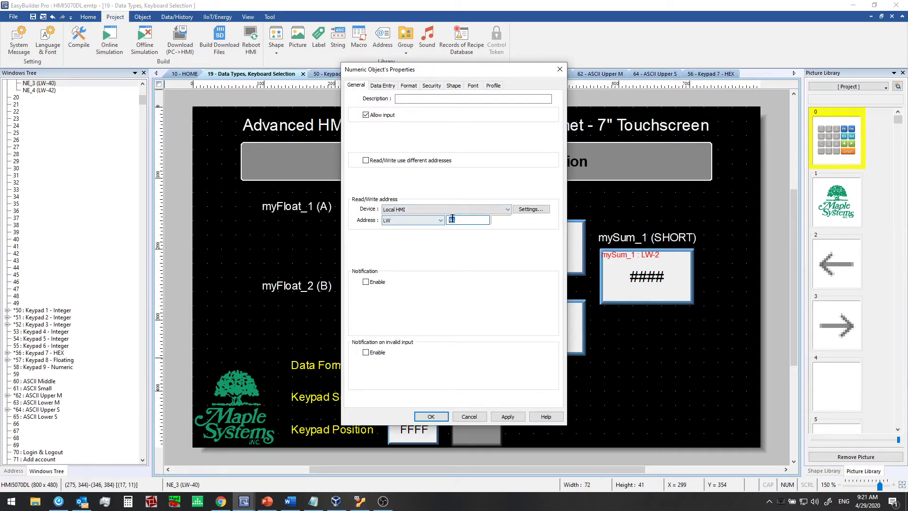
{"action": "left_click", "coordinate": [408, 86]}
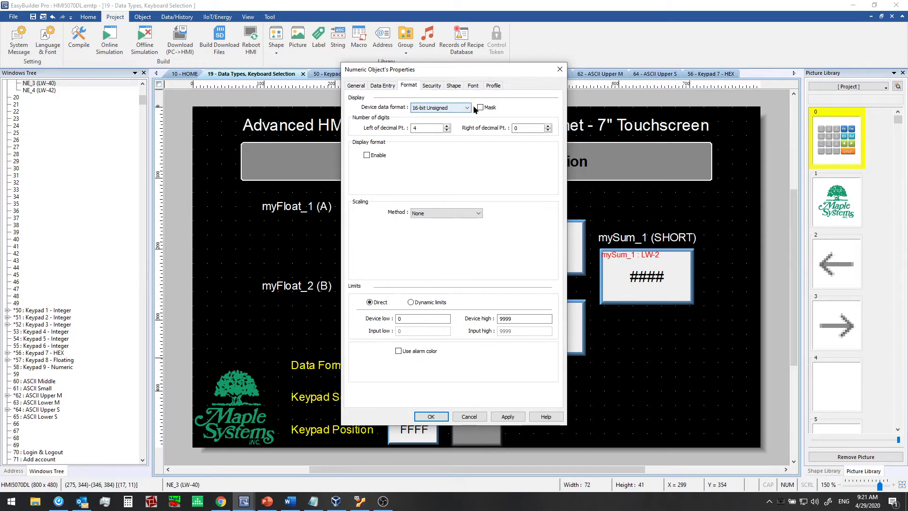
{"action": "left_click", "coordinate": [444, 107]}
{"action": "left_click", "coordinate": [440, 151]}
{"action": "left_click", "coordinate": [431, 416]}
Replace the Data Format, Keypad Selection and Keypad Position fields and labels with the myFloat_1, myFloat_2 and mySum_2 numeric objects
{"action": "left_click", "coordinate": [378, 329]}
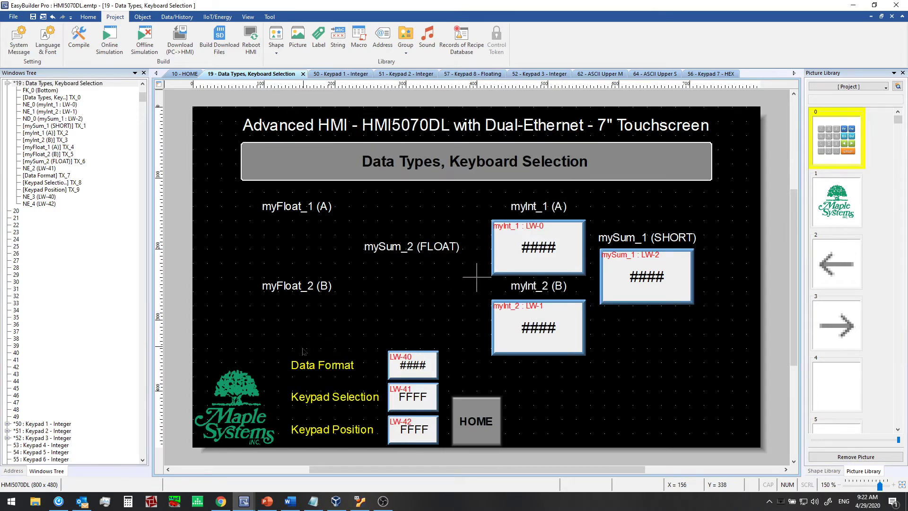
{"action": "left_click_drag", "start_coordinate": [280, 328], "coordinate": [453, 448]}
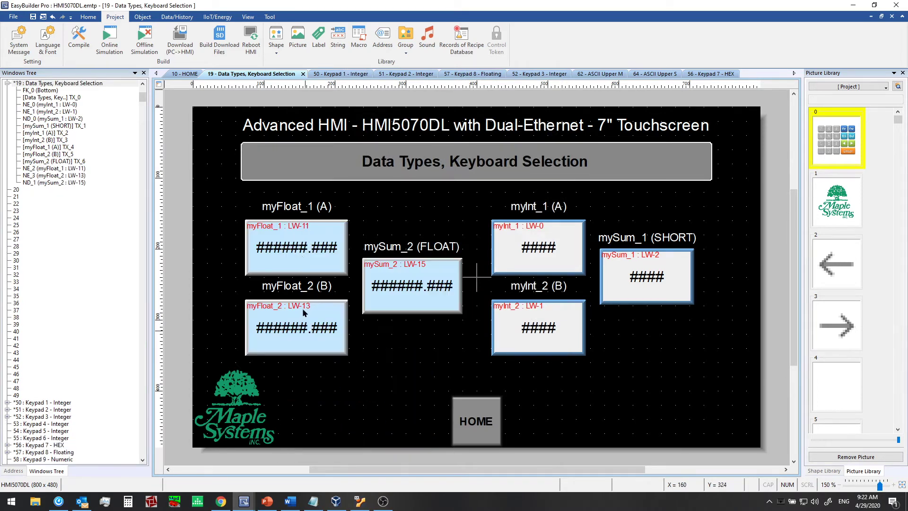
Check the myFloat_1 object's address, and review the myFloat_1, myFloat_2 and mySum_2 tags in the Address Tag Library
{"action": "double_click", "coordinate": [303, 258]}
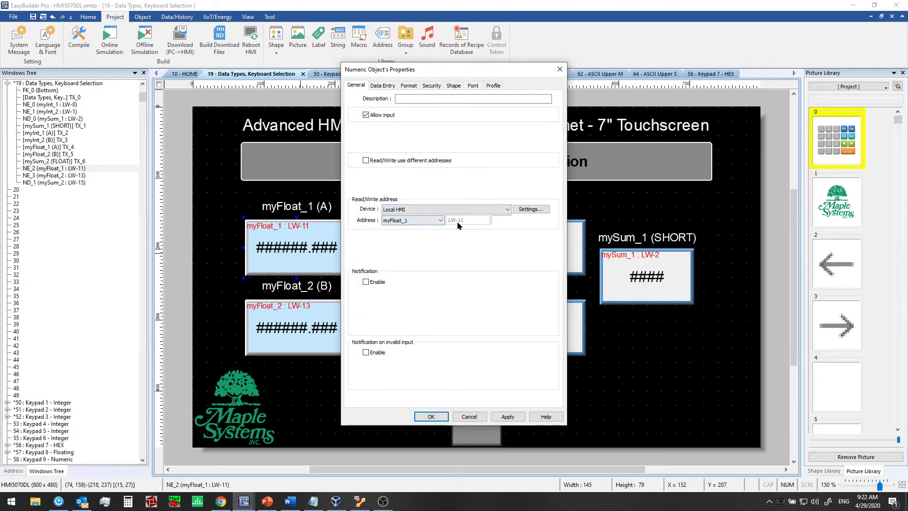
{"action": "left_click", "coordinate": [469, 417]}
{"action": "left_click", "coordinate": [113, 20]}
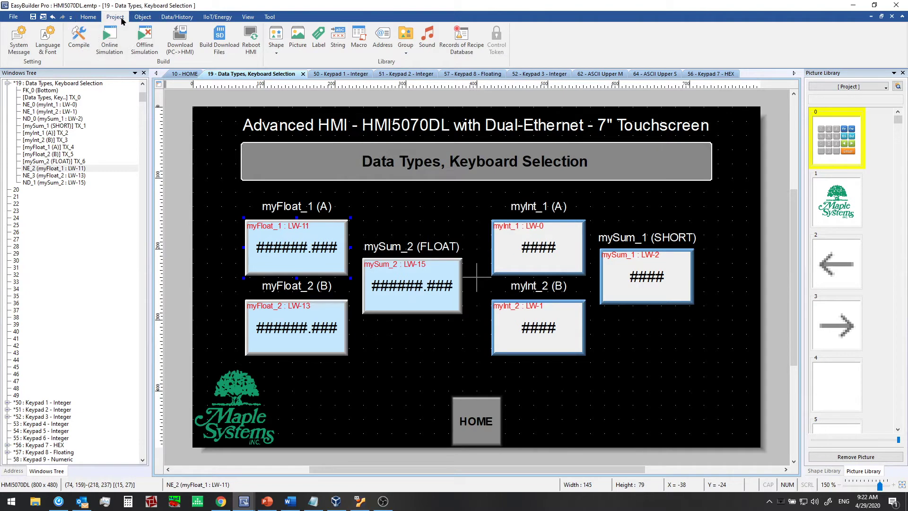
{"action": "left_click", "coordinate": [383, 39]}
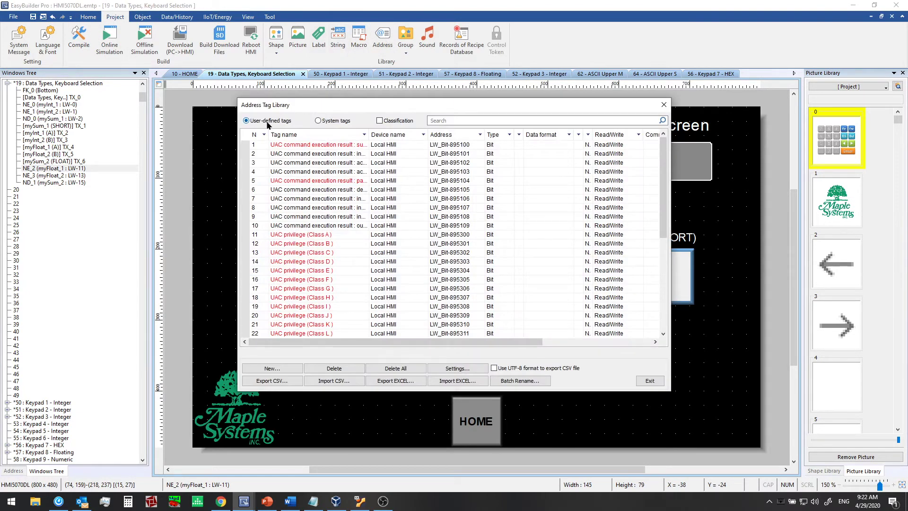
{"action": "scroll", "coordinate": [322, 319], "scroll_direction": "down", "scroll_amount": 7}
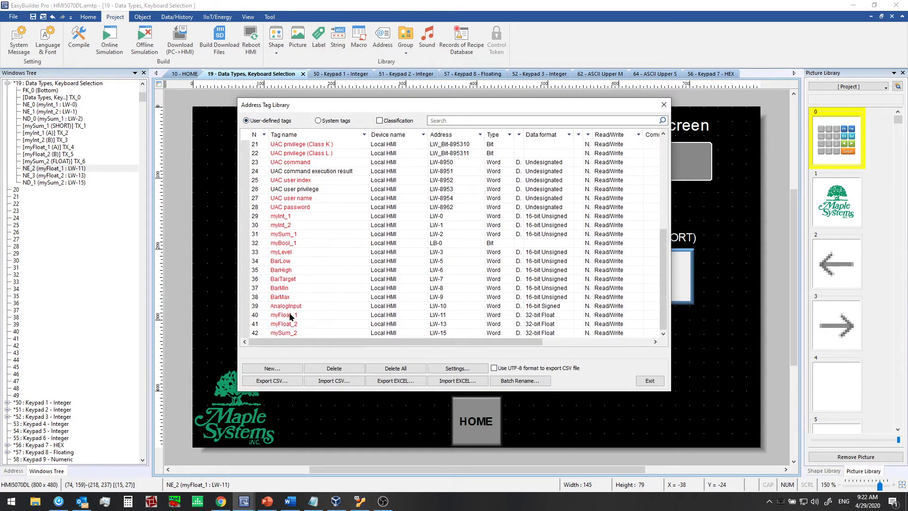
{"action": "left_click", "coordinate": [291, 315]}
{"action": "left_click", "coordinate": [310, 323]}
{"action": "left_click", "coordinate": [307, 331]}
{"action": "left_click", "coordinate": [308, 314]}
{"action": "left_click", "coordinate": [309, 326]}
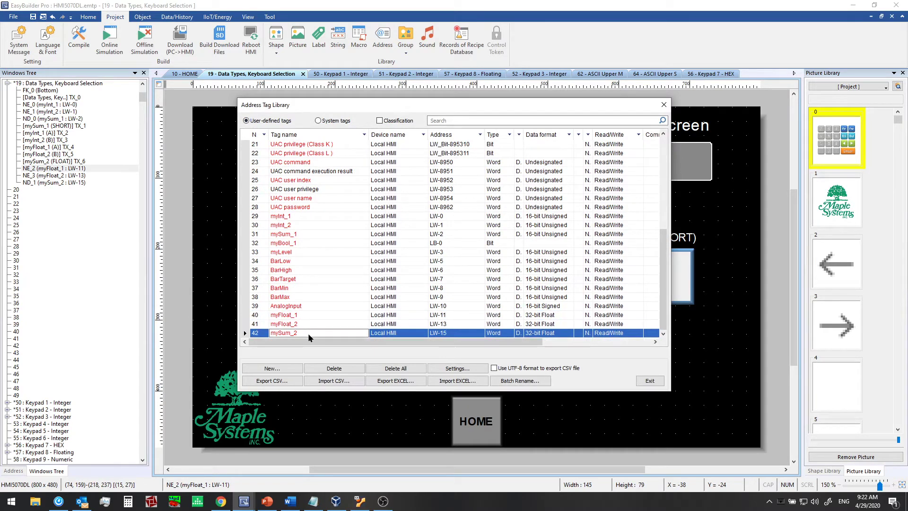
{"action": "left_click", "coordinate": [651, 381]}
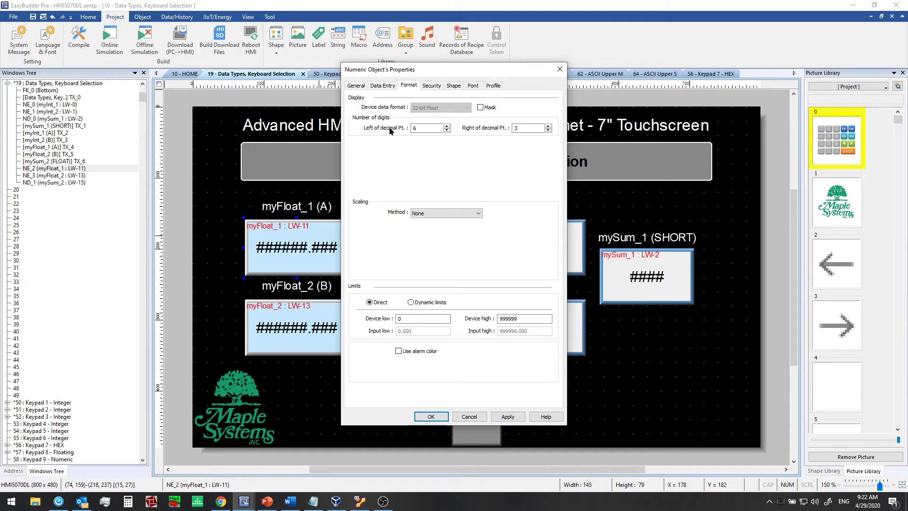
Review the myFloat_1 object's digit format, popup keypad window and popup position options without changing them
{"action": "left_click", "coordinate": [427, 129]}
{"action": "left_click", "coordinate": [528, 127]}
{"action": "left_click", "coordinate": [383, 86]}
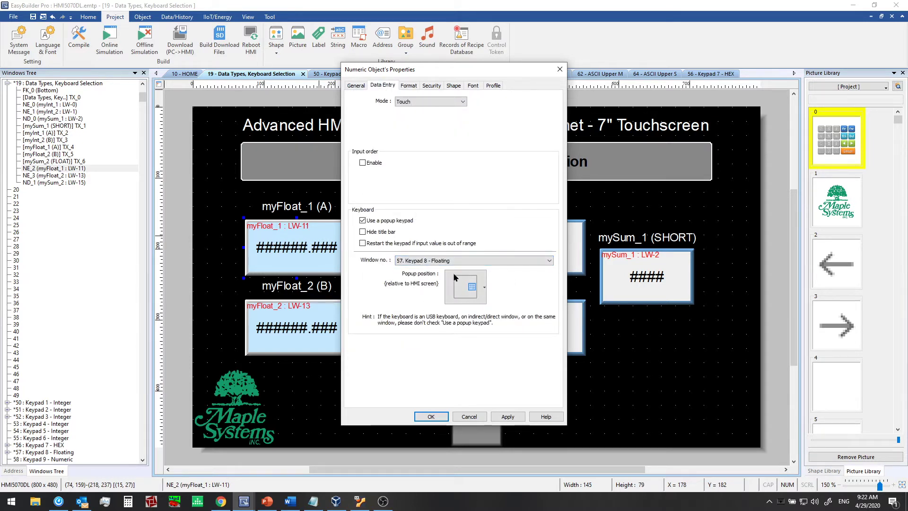
{"action": "left_click", "coordinate": [466, 291]}
{"action": "left_click", "coordinate": [483, 288]}
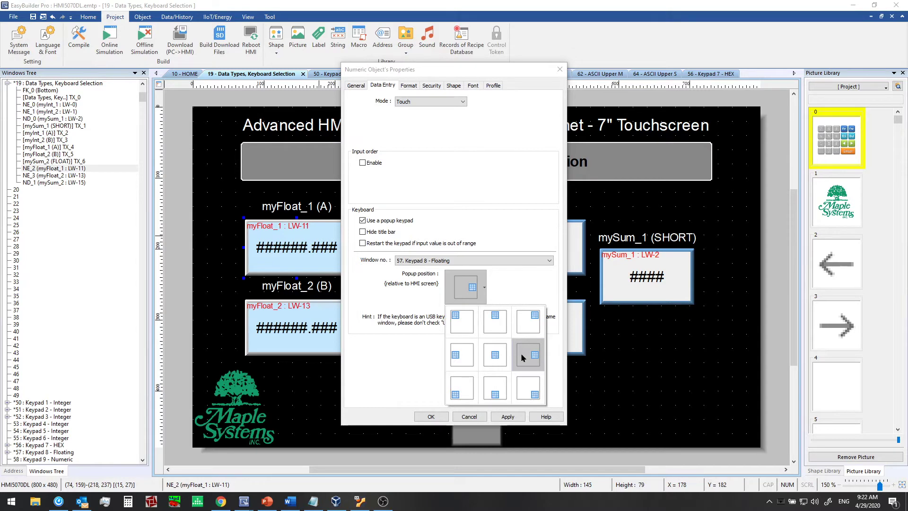
{"action": "left_click", "coordinate": [511, 283]}
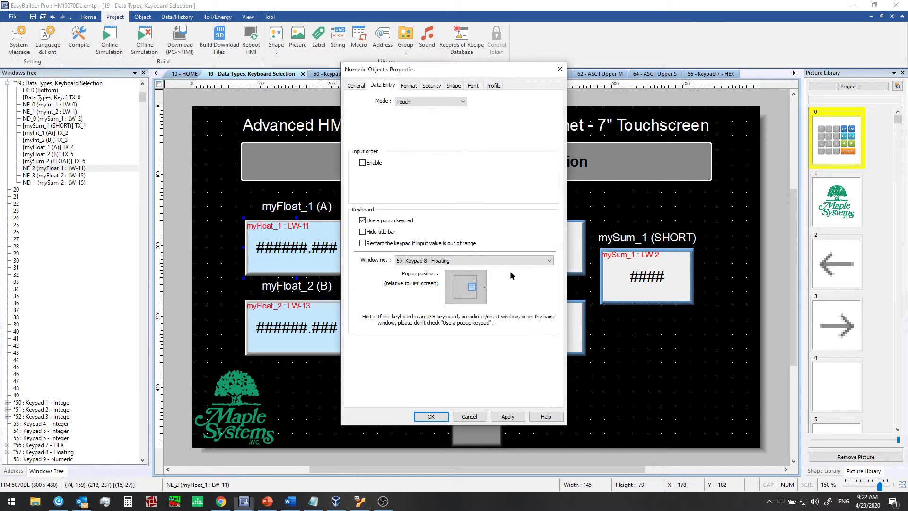
{"action": "key", "text": "Return"}
Review the myFloat_2 object's keypad window list, popup position and format settings, and close its properties without changes
{"action": "double_click", "coordinate": [302, 331]}
{"action": "left_click", "coordinate": [382, 86]}
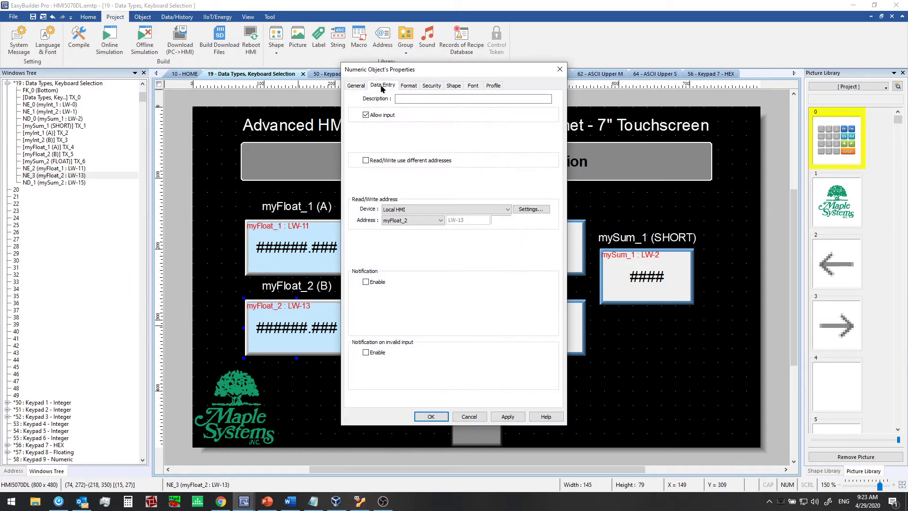
{"action": "left_click", "coordinate": [417, 264]}
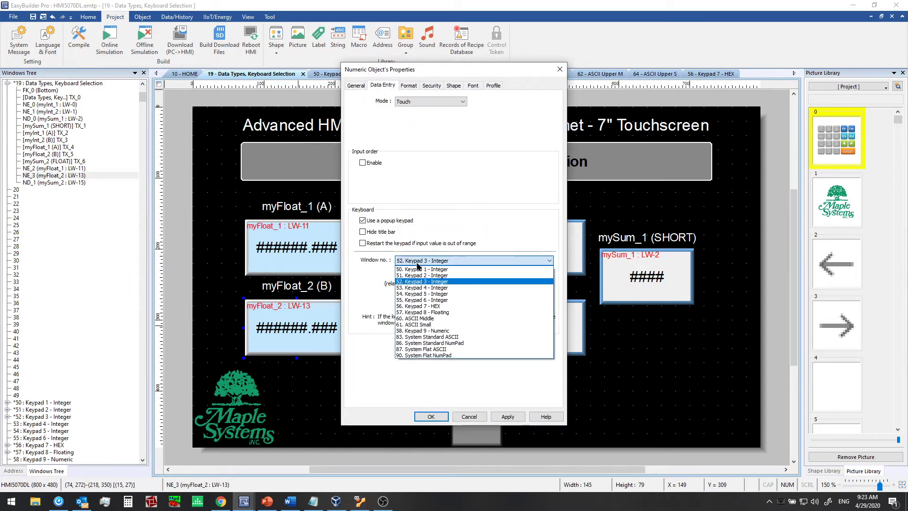
{"action": "left_click", "coordinate": [419, 267]}
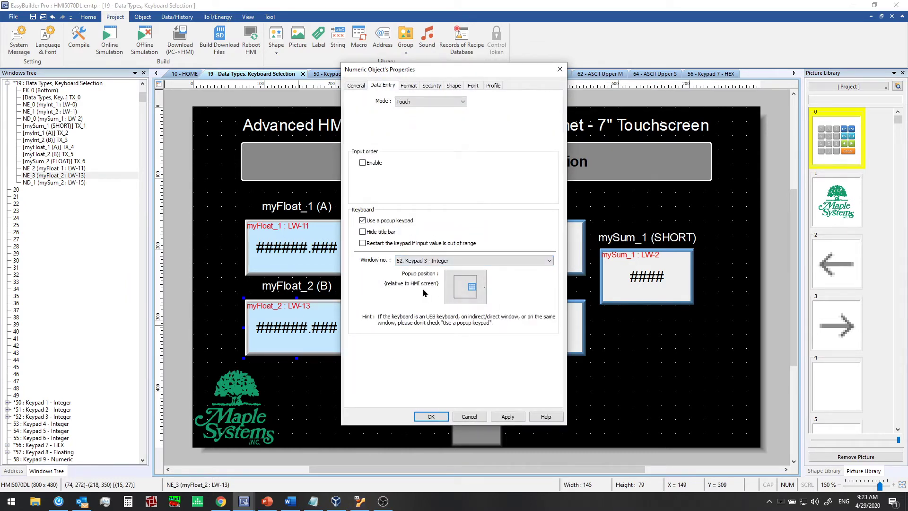
{"action": "left_click", "coordinate": [478, 289]}
{"action": "left_click", "coordinate": [522, 356]}
{"action": "left_click", "coordinate": [409, 86]}
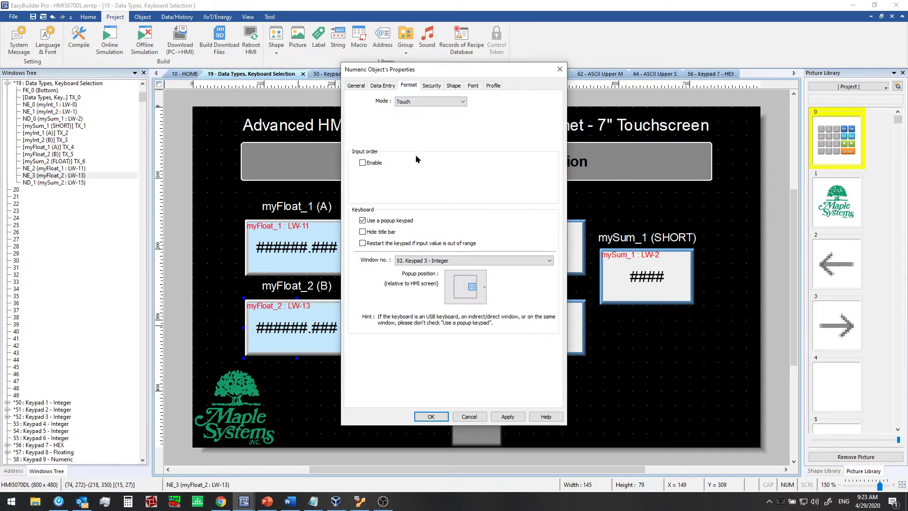
{"action": "left_click", "coordinate": [478, 418]}
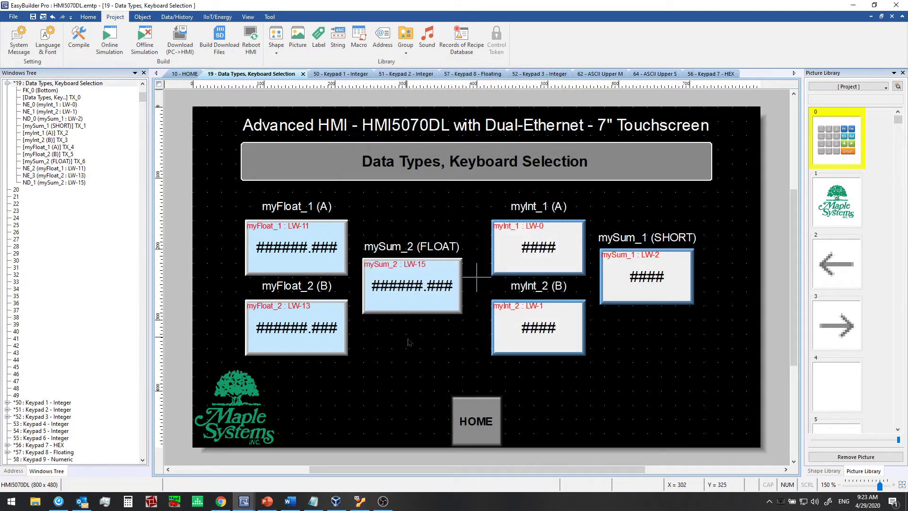
Compile the project and run it in offline simulation
{"action": "left_click", "coordinate": [412, 274]}
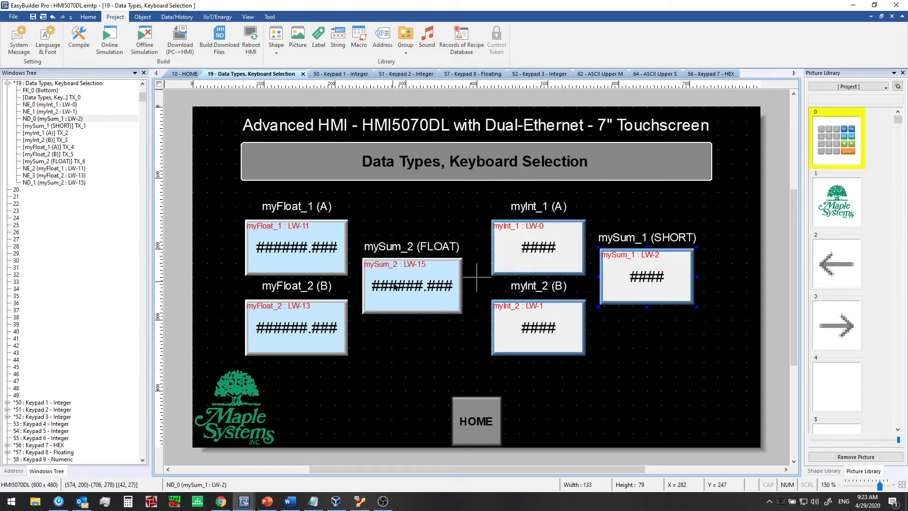
{"action": "left_click", "coordinate": [239, 99]}
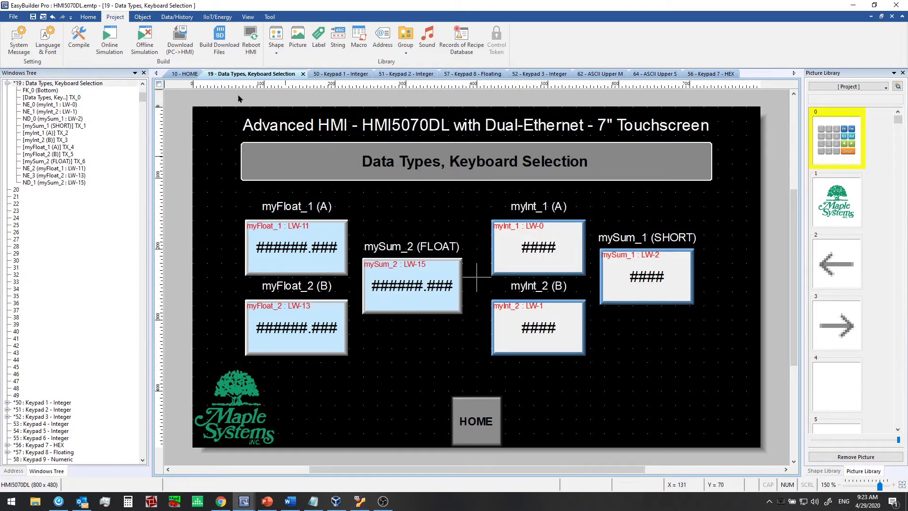
{"action": "left_click", "coordinate": [144, 40]}
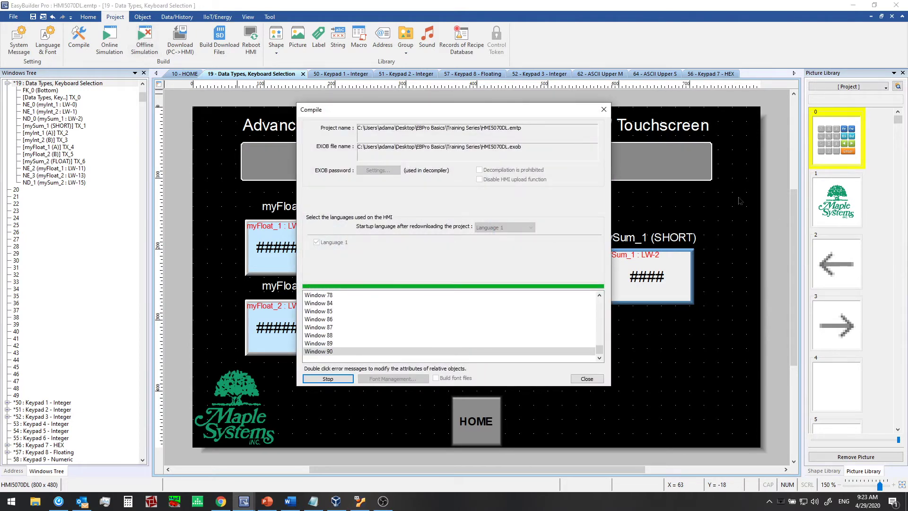
{"action": "left_click", "coordinate": [374, 255]}
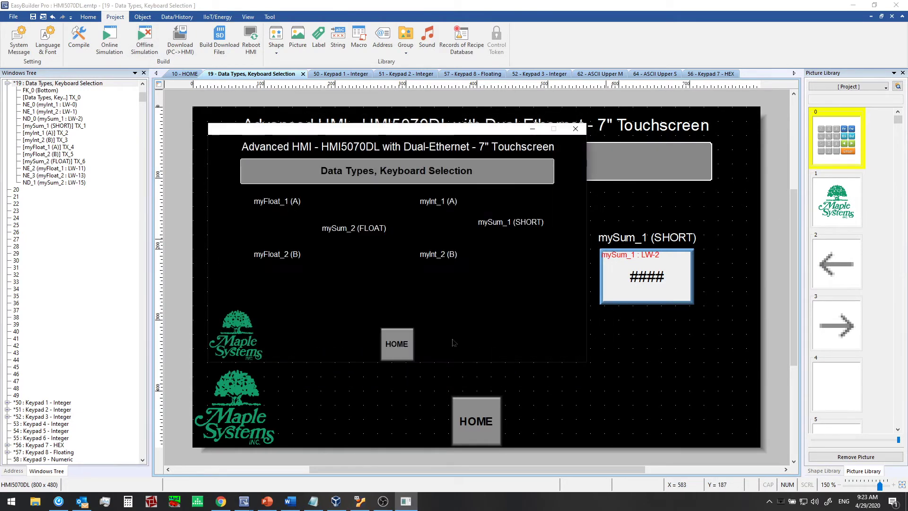
Enter 1.234 in the myFloat_1 (A) field of the simulated screen using its popup keypad
{"action": "left_click", "coordinate": [268, 232]}
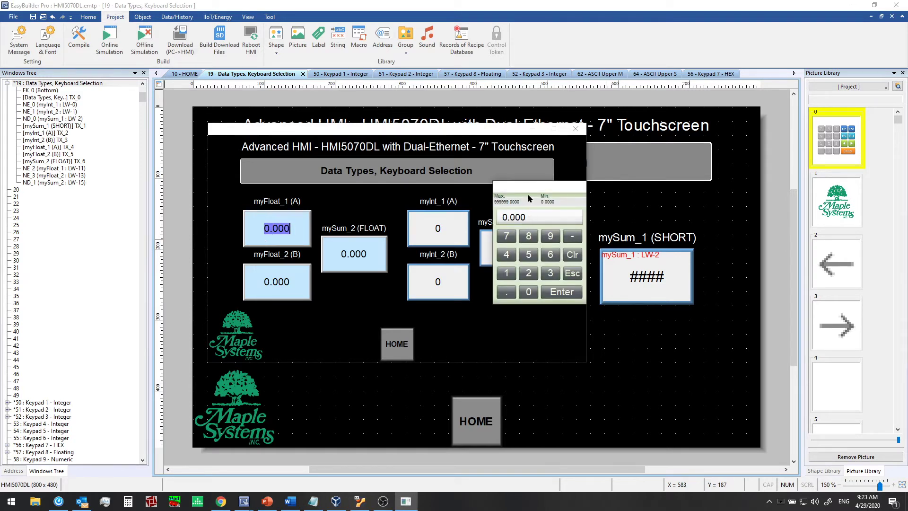
{"action": "left_click", "coordinate": [506, 274]}
{"action": "left_click", "coordinate": [507, 292]}
{"action": "left_click", "coordinate": [529, 273]}
{"action": "left_click", "coordinate": [550, 274]}
{"action": "left_click", "coordinate": [505, 258]}
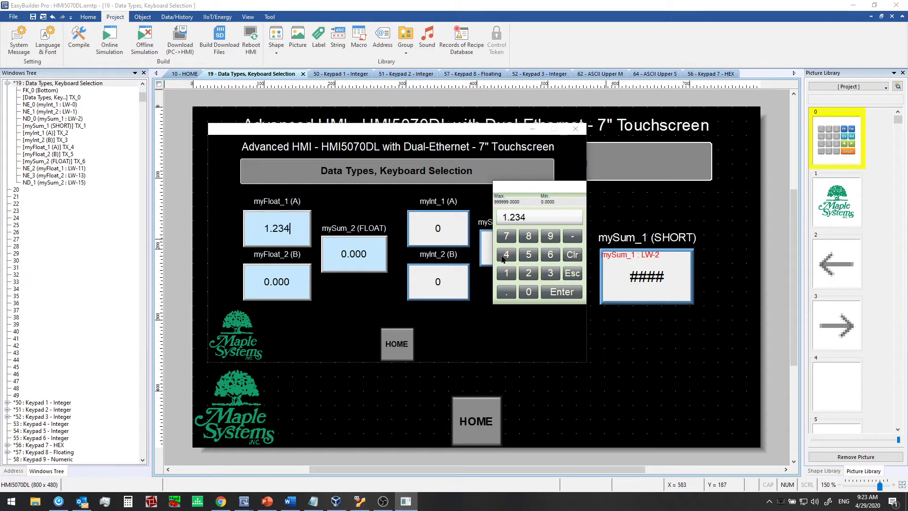
{"action": "left_click", "coordinate": [560, 296]}
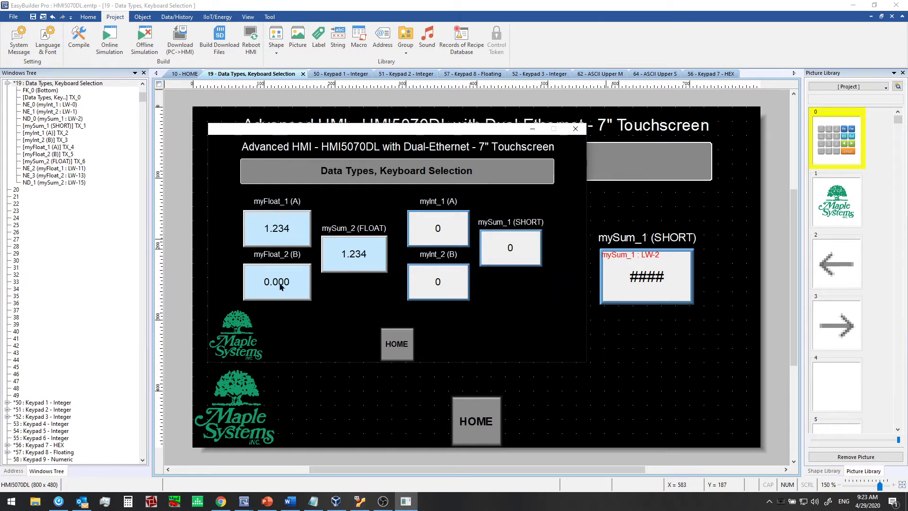
Enter 2.356 in the myFloat_2 (B) field of the simulated screen using its popup keypad
{"action": "left_click", "coordinate": [267, 283]}
{"action": "left_click", "coordinate": [527, 268]}
{"action": "left_click", "coordinate": [507, 280]}
{"action": "left_click", "coordinate": [550, 266]}
{"action": "left_click", "coordinate": [529, 252]}
{"action": "left_click", "coordinate": [552, 252]}
{"action": "left_click", "coordinate": [558, 280]}
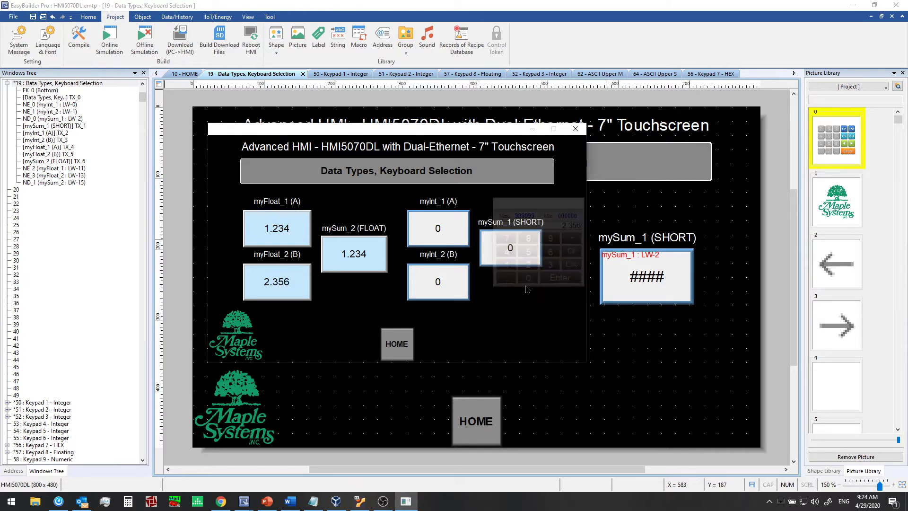
Compare the popup keypads and their positions for the myFloat_1, myFloat_2, myInt_1 and myInt_2 fields
{"action": "left_click", "coordinate": [284, 234]}
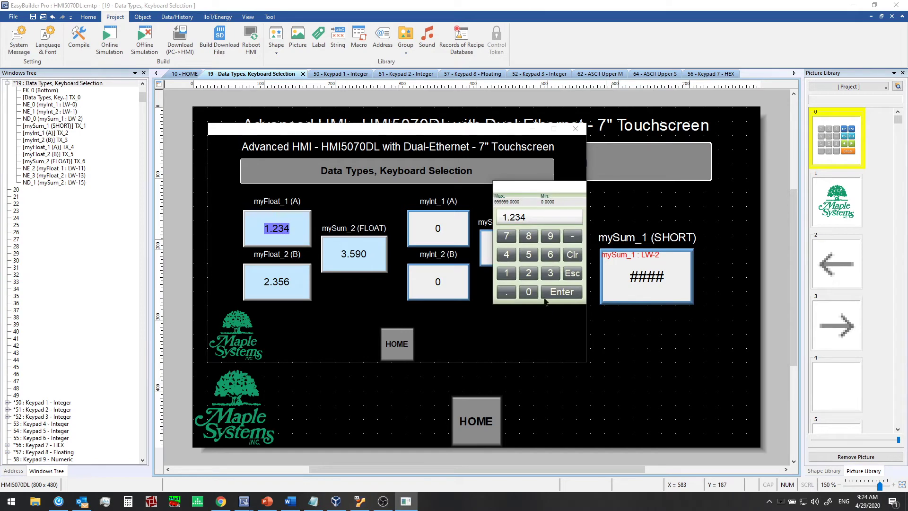
{"action": "left_click", "coordinate": [514, 326]}
{"action": "left_click", "coordinate": [275, 280]}
{"action": "left_click", "coordinate": [558, 279]}
{"action": "left_click", "coordinate": [457, 225]}
{"action": "left_click", "coordinate": [445, 304]}
{"action": "left_click", "coordinate": [438, 282]}
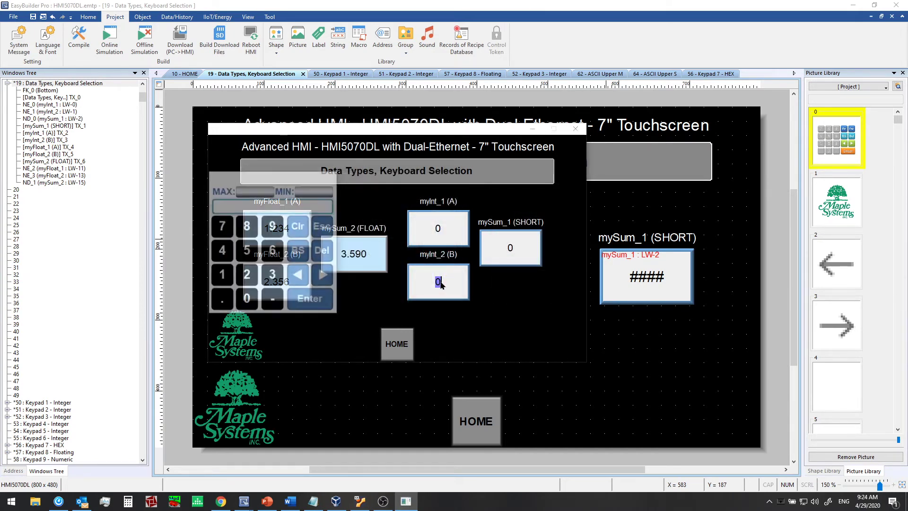
{"action": "left_click", "coordinate": [541, 290]}
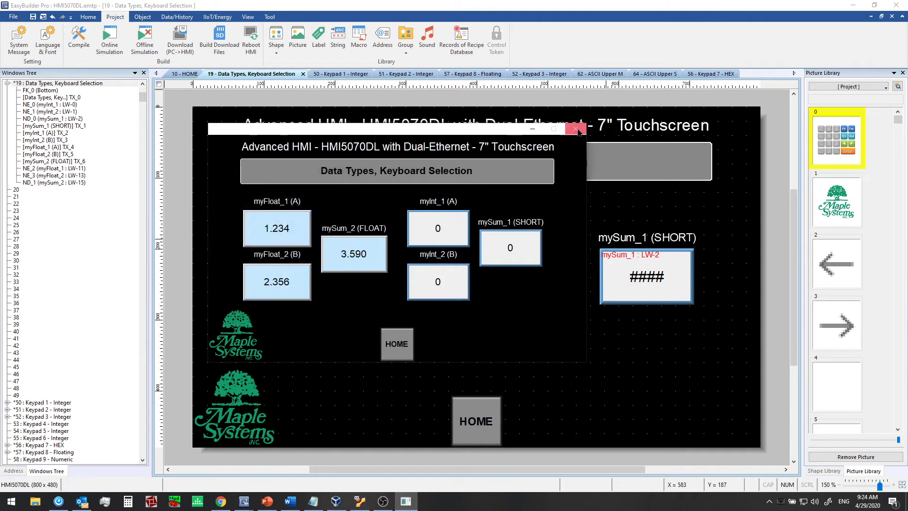
Try to enter a decimal point in the myInt_1 field with its popup keypad, and close the simulation
{"action": "left_click", "coordinate": [430, 236]}
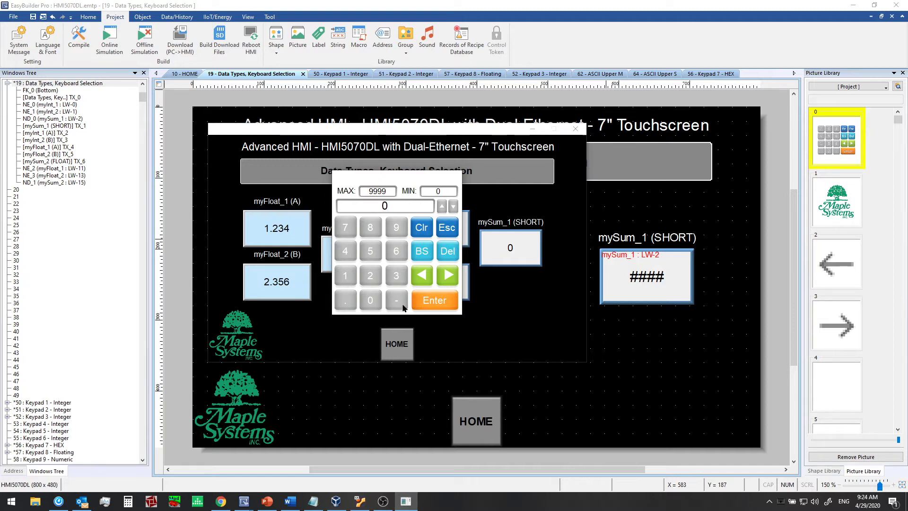
{"action": "left_click", "coordinate": [351, 300]}
{"action": "left_click", "coordinate": [346, 305]}
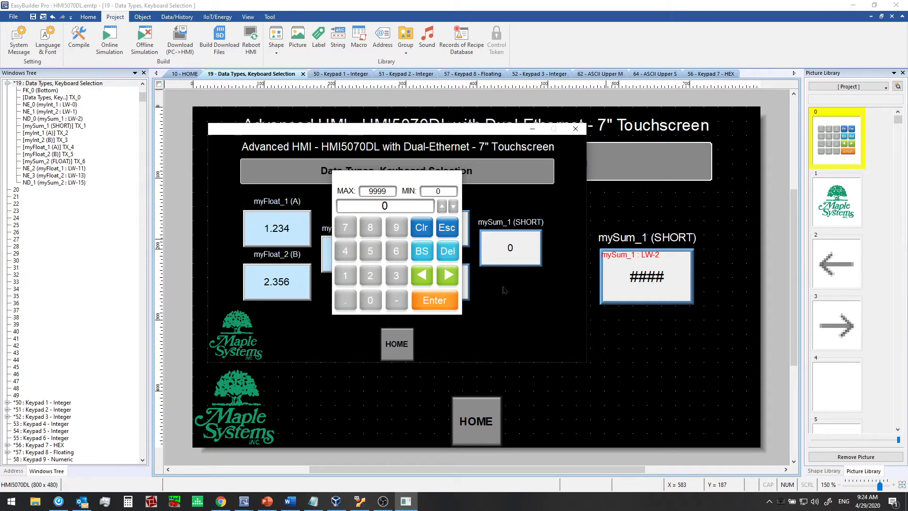
{"action": "left_click", "coordinate": [576, 129]}
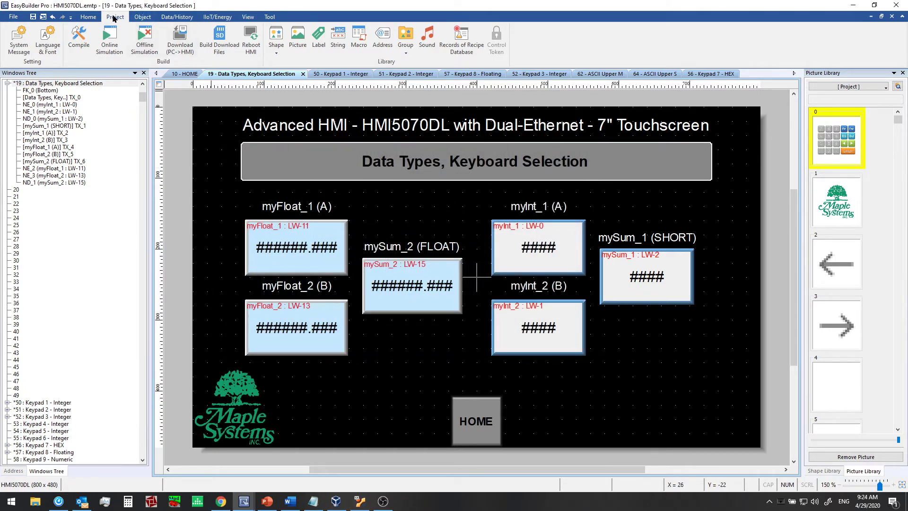
Examine the short variable declaration and code of the sum macro, and close it without changes
{"action": "left_click", "coordinate": [359, 37]}
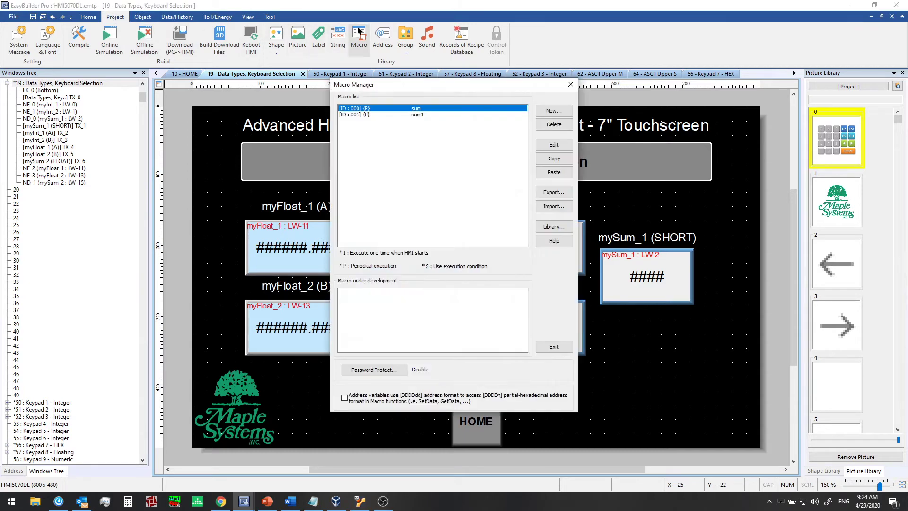
{"action": "double_click", "coordinate": [434, 109]}
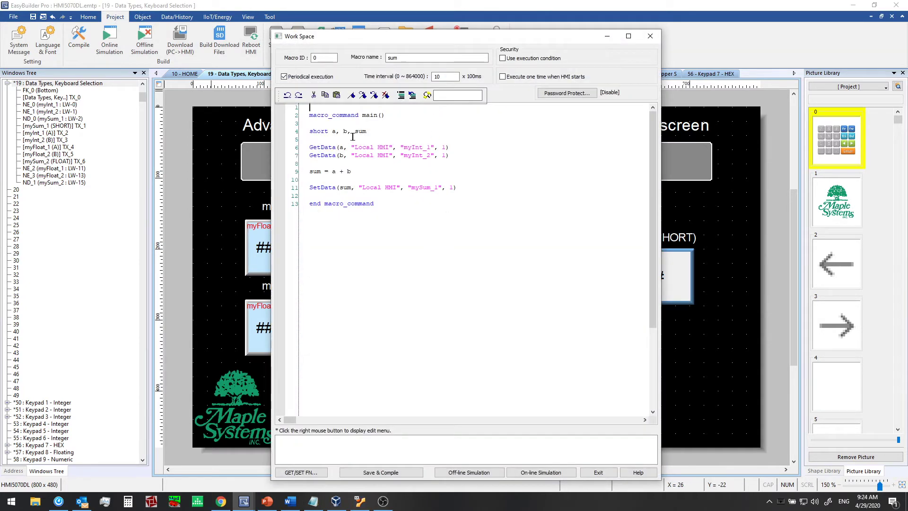
{"action": "double_click", "coordinate": [318, 132]}
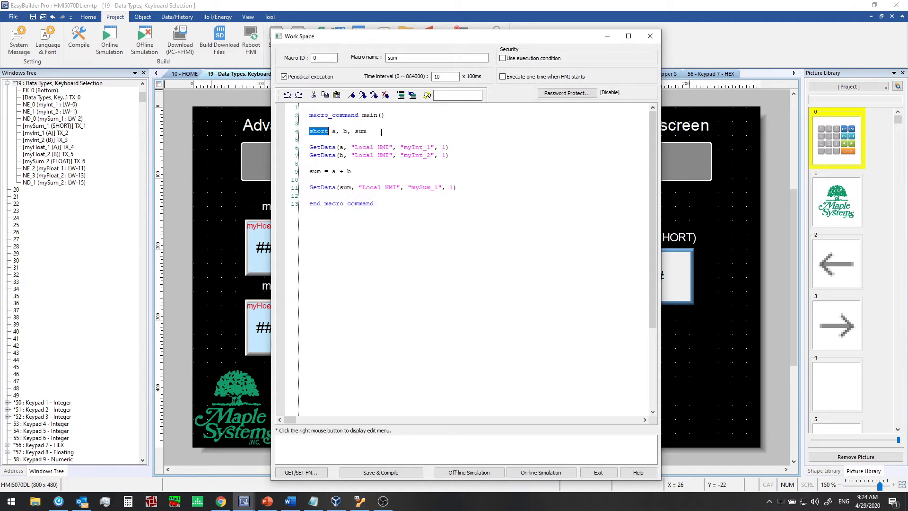
{"action": "left_click_drag", "start_coordinate": [332, 132], "coordinate": [366, 132]}
{"action": "left_click", "coordinate": [367, 132]}
{"action": "key", "text": "Escape"}
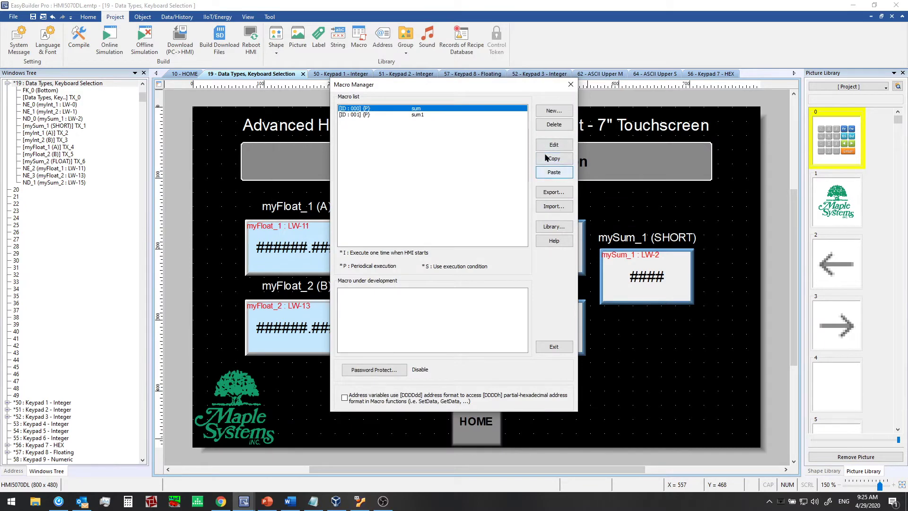
Examine the sum1 macro's float variable declaration and its myFloat_1, myFloat_2 and mySum_2 tag references
{"action": "double_click", "coordinate": [416, 115]}
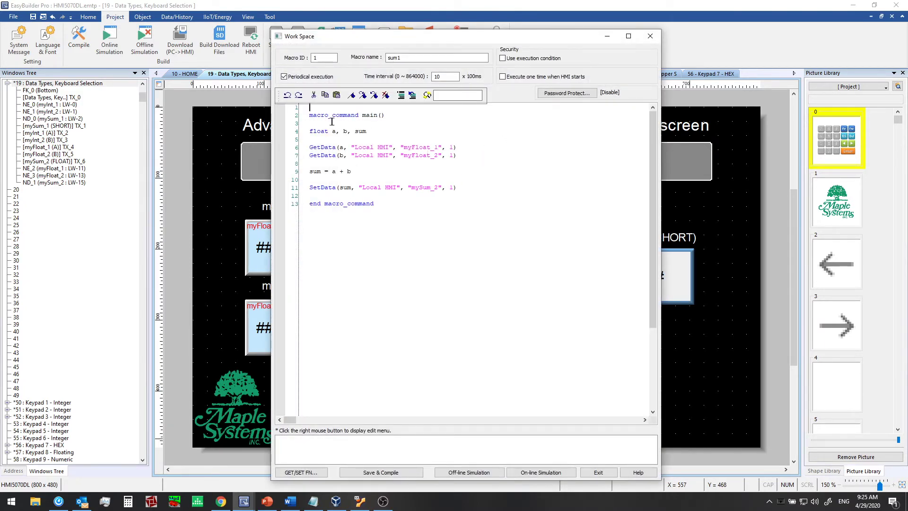
{"action": "double_click", "coordinate": [319, 132]}
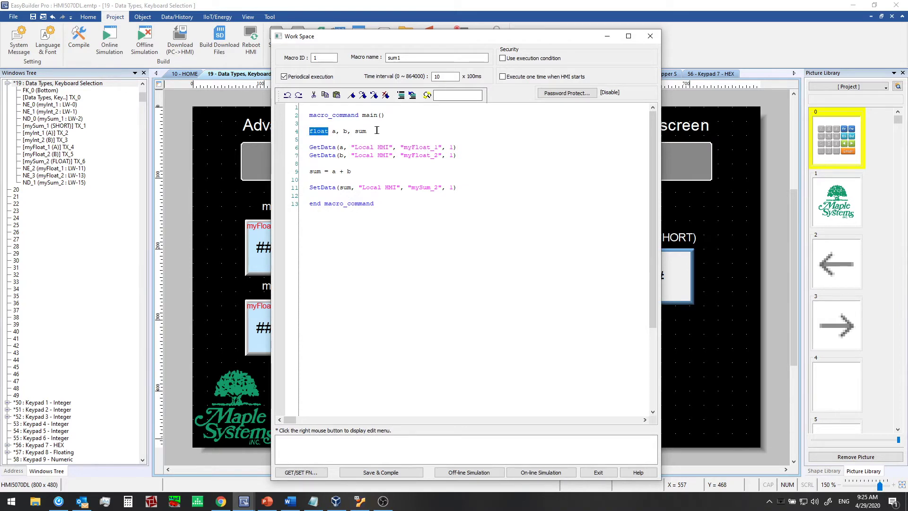
{"action": "left_click", "coordinate": [427, 148]}
{"action": "double_click", "coordinate": [427, 188]}
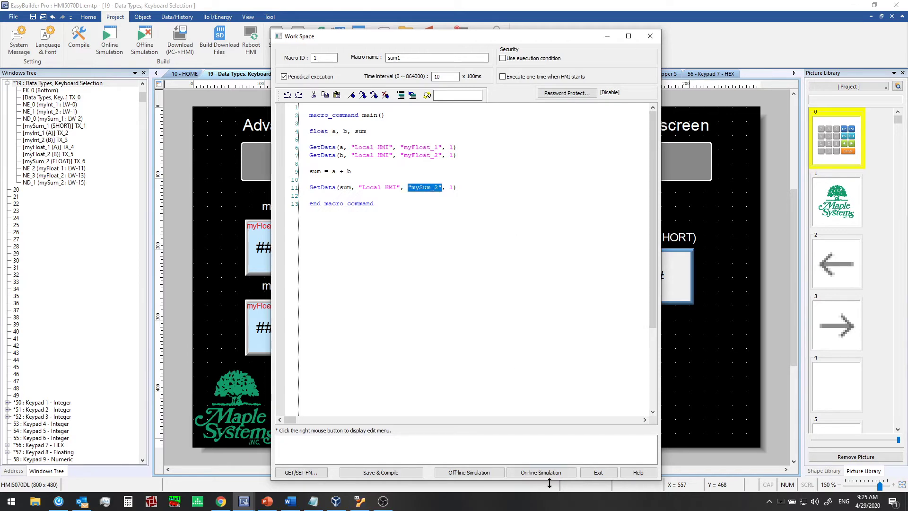
Close the sum1 macro and the macro list without making changes
{"action": "left_click", "coordinate": [598, 473]}
{"action": "left_click", "coordinate": [558, 345]}
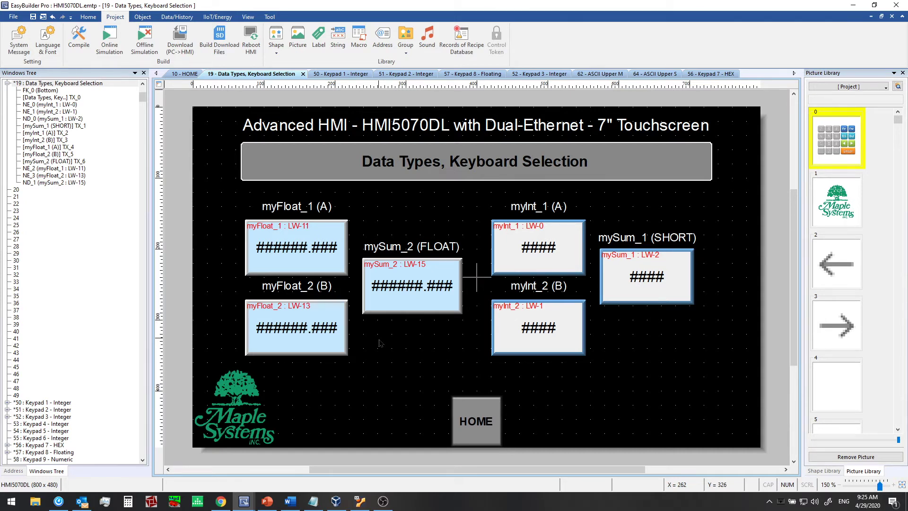
Create a non-Unicode ASCII input object at Local HMI address LW-20, 10 words long, and place it near the screen's lower-right corner
{"action": "left_click", "coordinate": [144, 17]}
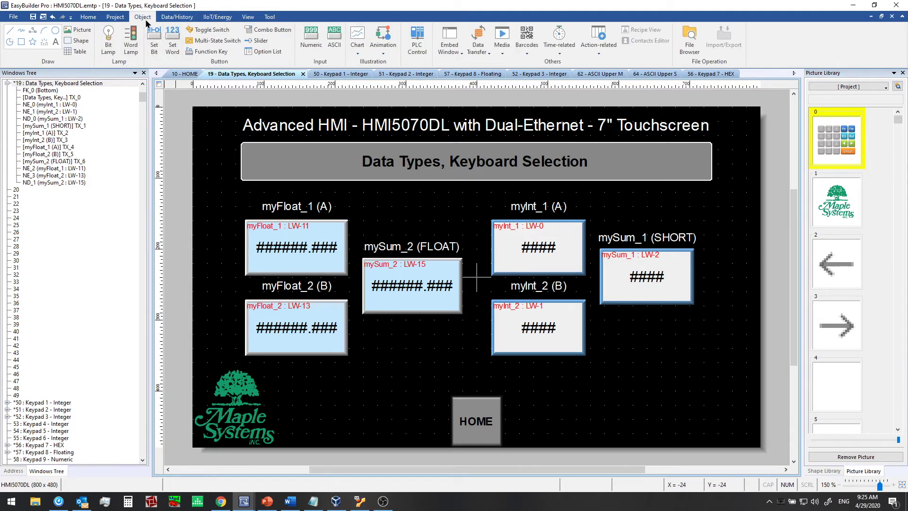
{"action": "left_click", "coordinate": [336, 34]}
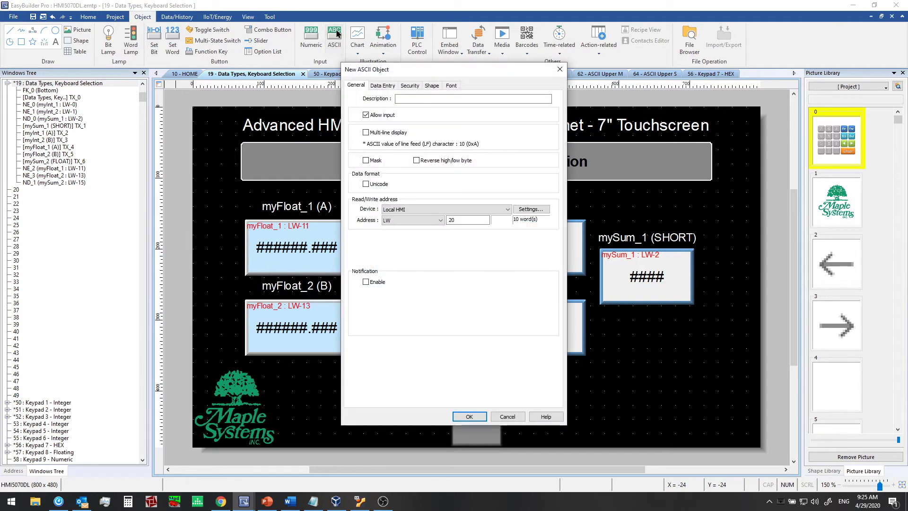
{"action": "double_click", "coordinate": [465, 220]}
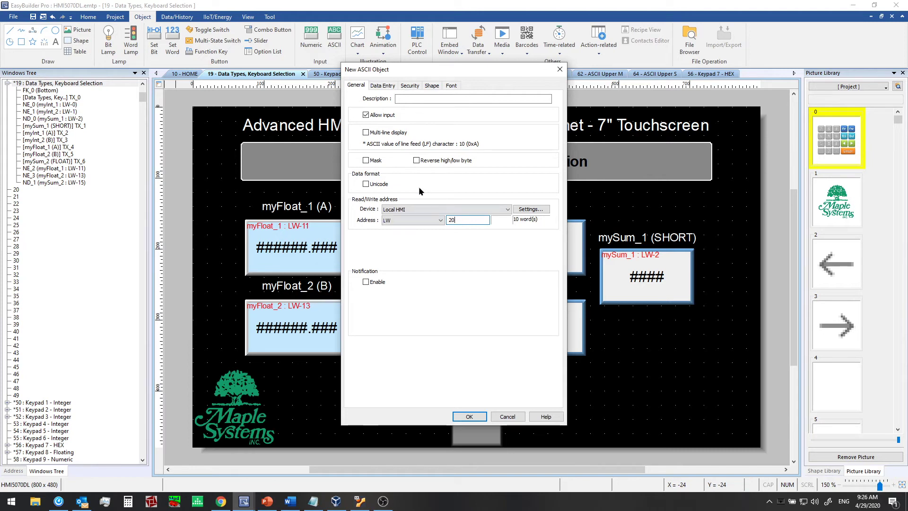
{"action": "left_click", "coordinate": [385, 186]}
{"action": "left_click", "coordinate": [381, 185]}
{"action": "left_click", "coordinate": [546, 212]}
{"action": "left_click_drag", "start_coordinate": [507, 176], "coordinate": [509, 239]}
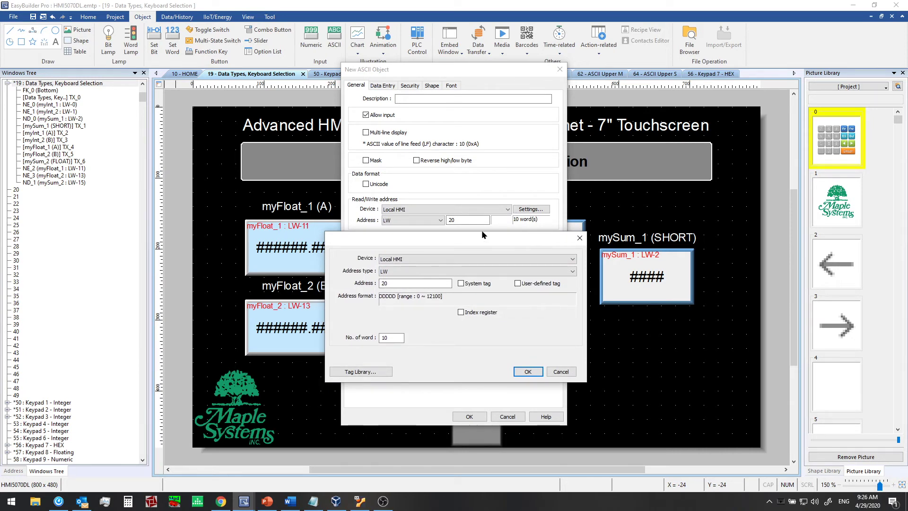
{"action": "left_click_drag", "start_coordinate": [394, 338], "coordinate": [351, 341]}
{"action": "left_click", "coordinate": [528, 371]}
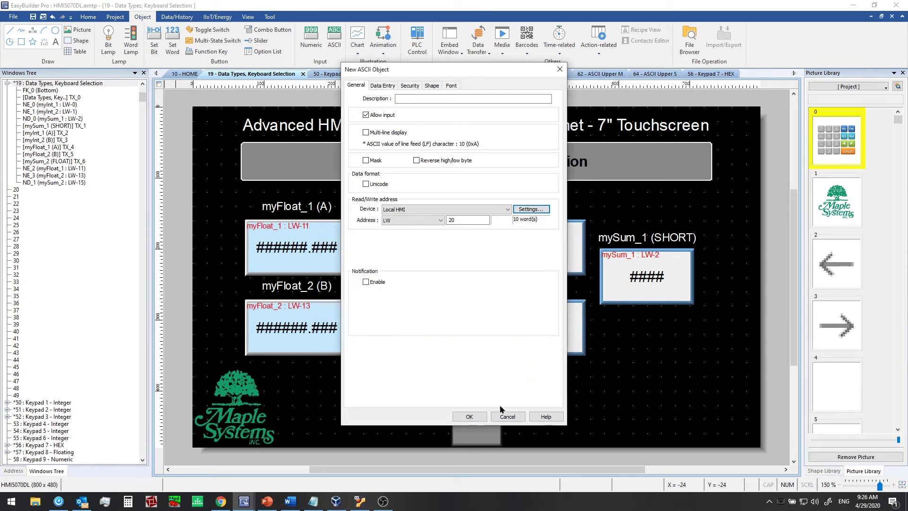
{"action": "left_click", "coordinate": [467, 416]}
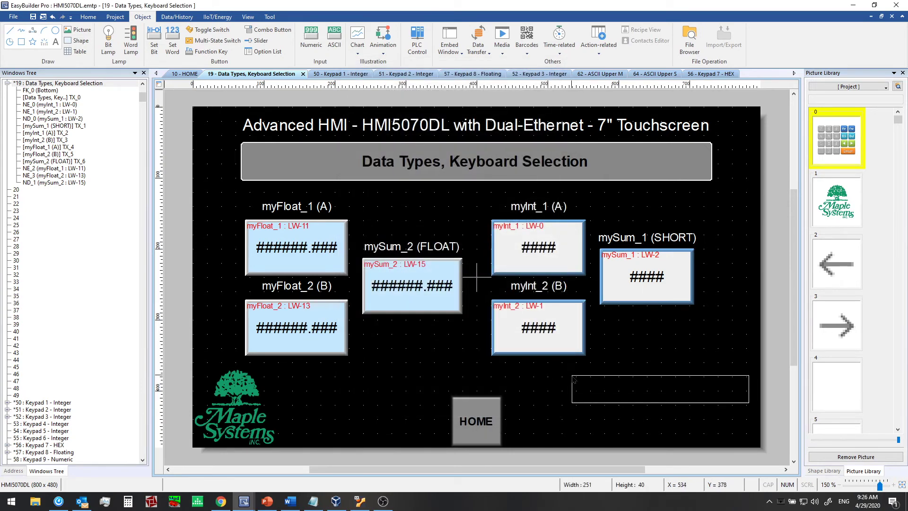
{"action": "left_click", "coordinate": [571, 375]}
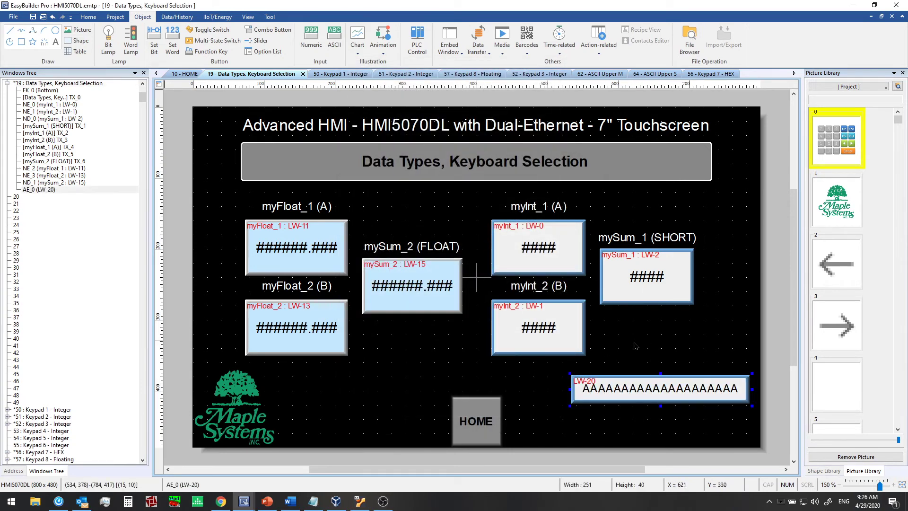
Duplicate the ASCII object directly below the original and set the copy's data format to Unicode
{"action": "key", "text": "ctrl+d"}
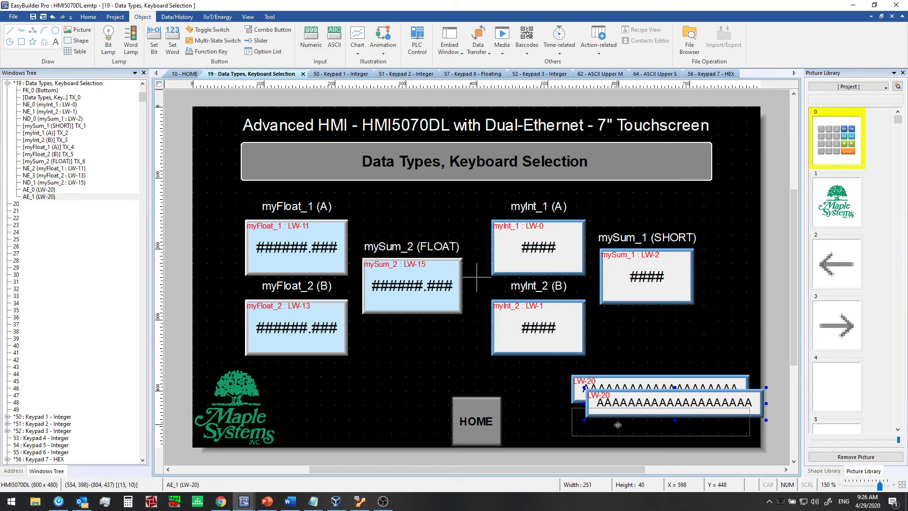
{"action": "double_click", "coordinate": [625, 411]}
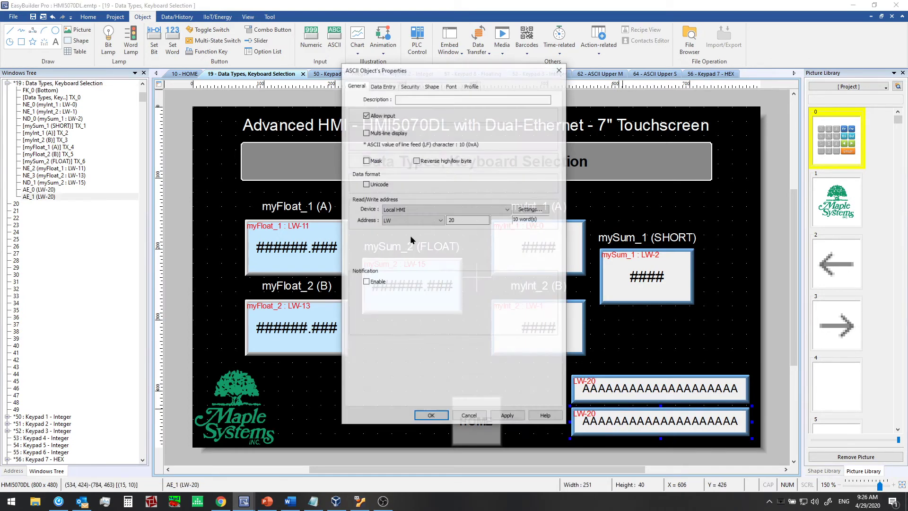
{"action": "left_click", "coordinate": [378, 189]}
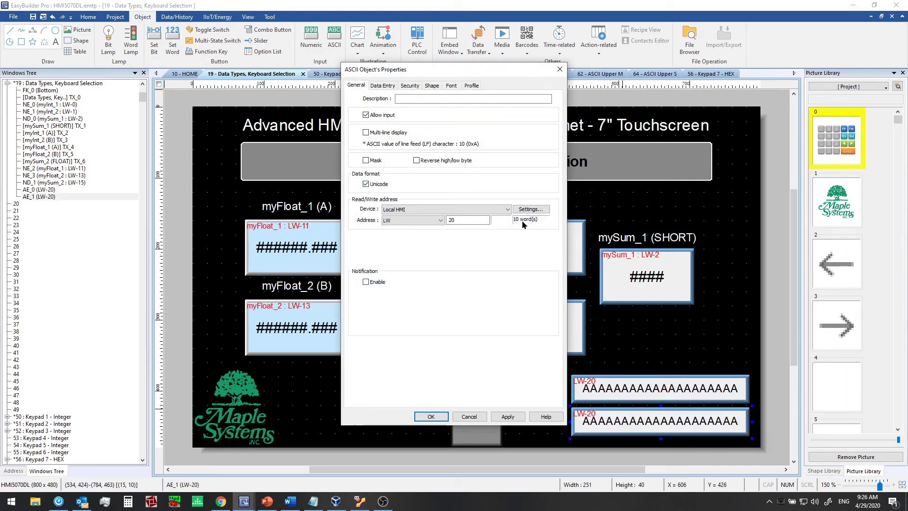
{"action": "left_click", "coordinate": [530, 209]}
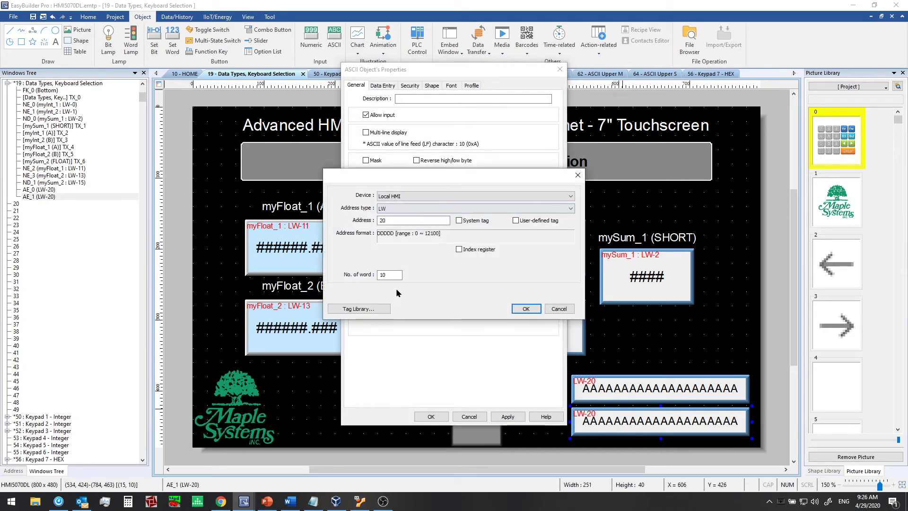
{"action": "left_click_drag", "start_coordinate": [416, 180], "coordinate": [418, 238]}
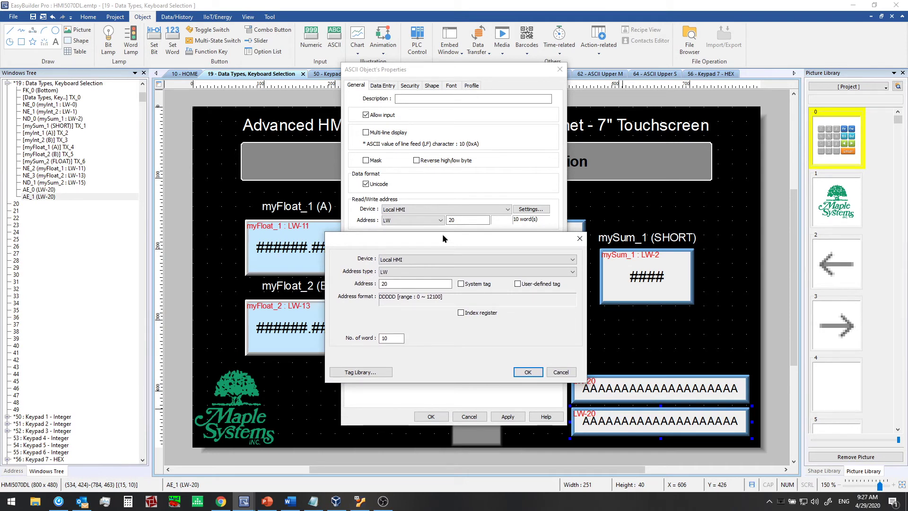
{"action": "left_click", "coordinate": [528, 373]}
{"action": "left_click", "coordinate": [431, 417]}
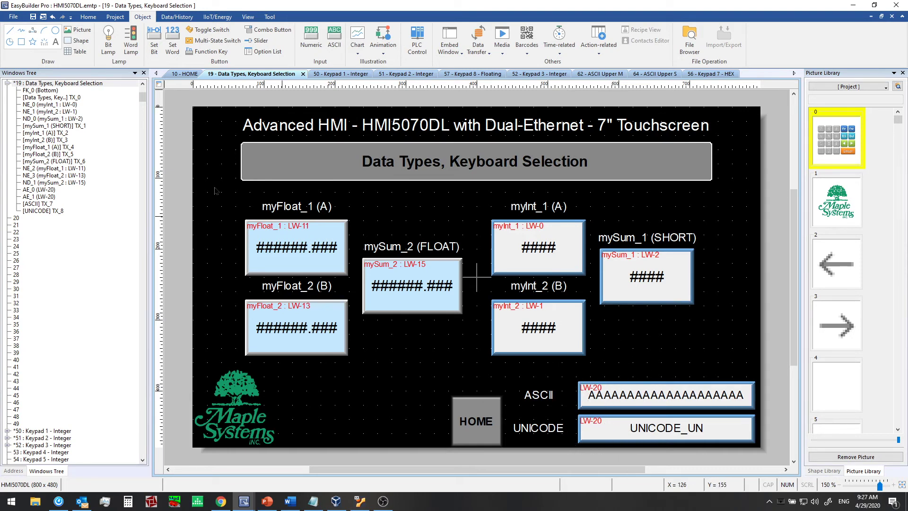
Run the offline simulation and enter Hello in the UNICODE field with its popup keyboard
{"action": "left_click", "coordinate": [115, 16]}
{"action": "left_click", "coordinate": [144, 42]}
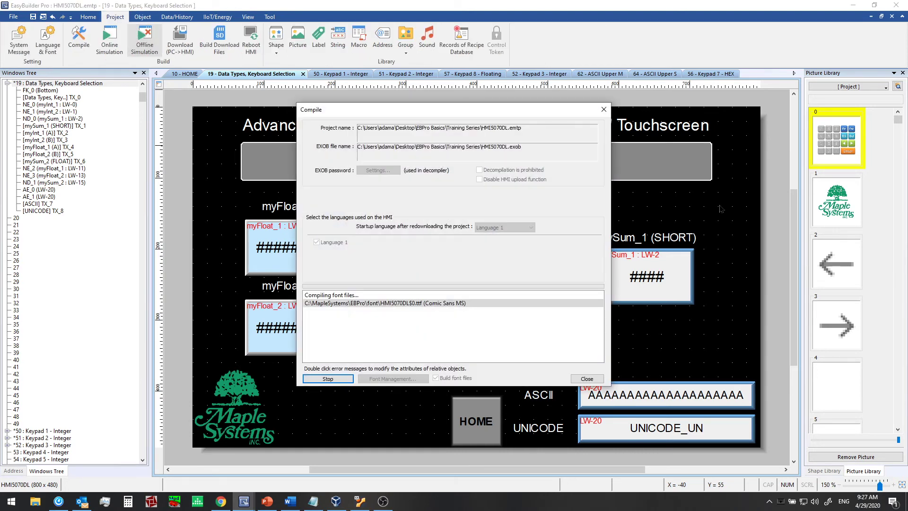
{"action": "left_click", "coordinate": [515, 351]}
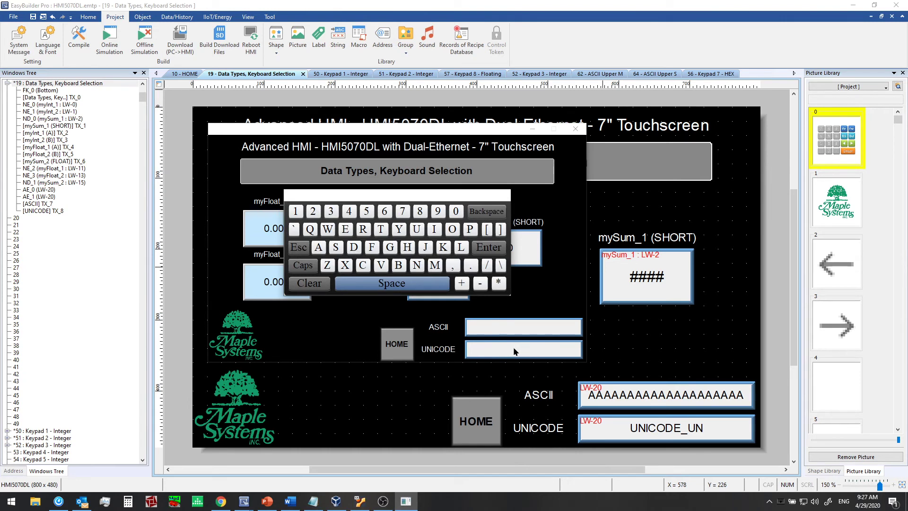
{"action": "left_click", "coordinate": [407, 247]}
{"action": "left_click", "coordinate": [302, 265]}
{"action": "left_click", "coordinate": [350, 230]}
{"action": "left_click", "coordinate": [461, 247]}
{"action": "left_click", "coordinate": [461, 248]}
{"action": "left_click", "coordinate": [452, 230]}
{"action": "left_click", "coordinate": [490, 248]}
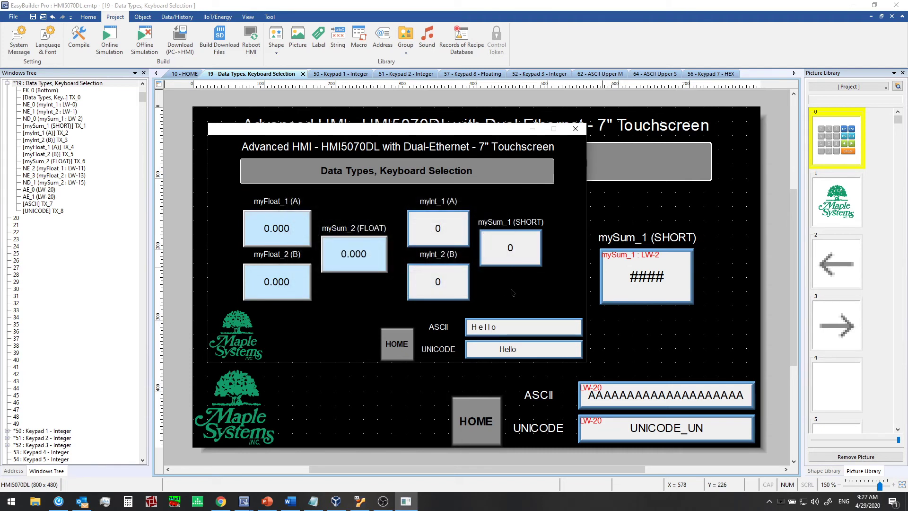
Enter Hello in the ASCII field with its popup keyboard
{"action": "left_click", "coordinate": [478, 330]}
{"action": "left_click", "coordinate": [483, 331]}
{"action": "left_click", "coordinate": [489, 331]}
{"action": "left_click", "coordinate": [492, 333]}
{"action": "left_click", "coordinate": [479, 332]}
{"action": "left_click", "coordinate": [482, 329]}
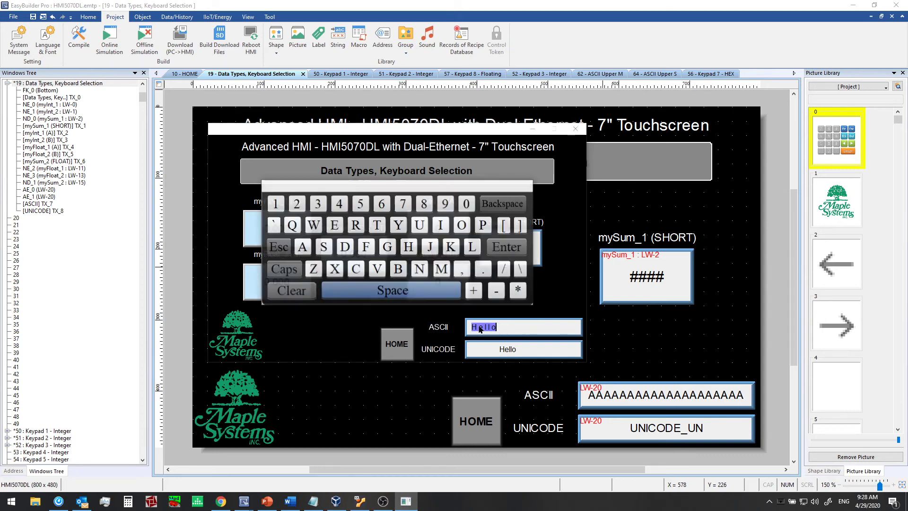
{"action": "left_click", "coordinate": [409, 246]}
{"action": "left_click", "coordinate": [298, 268]}
{"action": "left_click", "coordinate": [335, 227]}
{"action": "left_click", "coordinate": [473, 246]}
{"action": "left_click", "coordinate": [473, 247]}
{"action": "left_click", "coordinate": [462, 226]}
{"action": "left_click", "coordinate": [505, 247]}
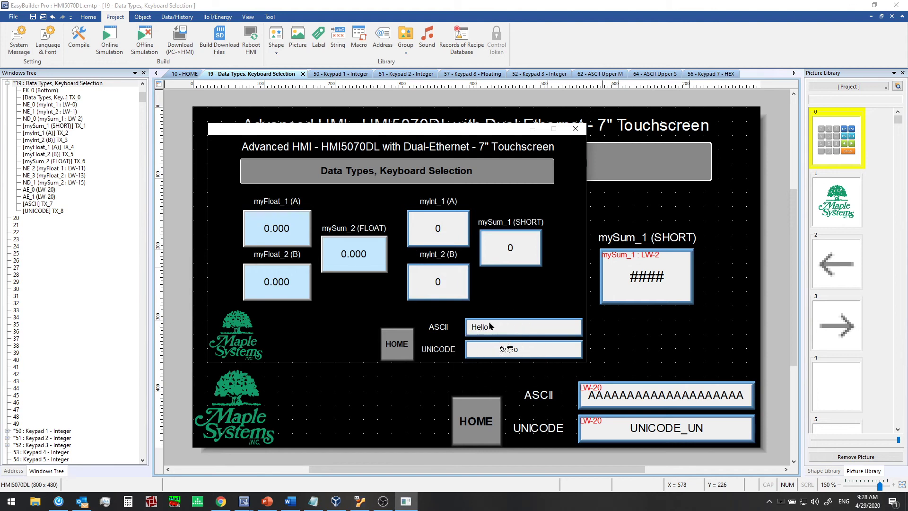
Examine how the UNICODE field displays the text entered in the ASCII field, and close the simulation
{"action": "left_click", "coordinate": [507, 349]}
{"action": "left_click", "coordinate": [521, 350]}
{"action": "left_click", "coordinate": [576, 128]}
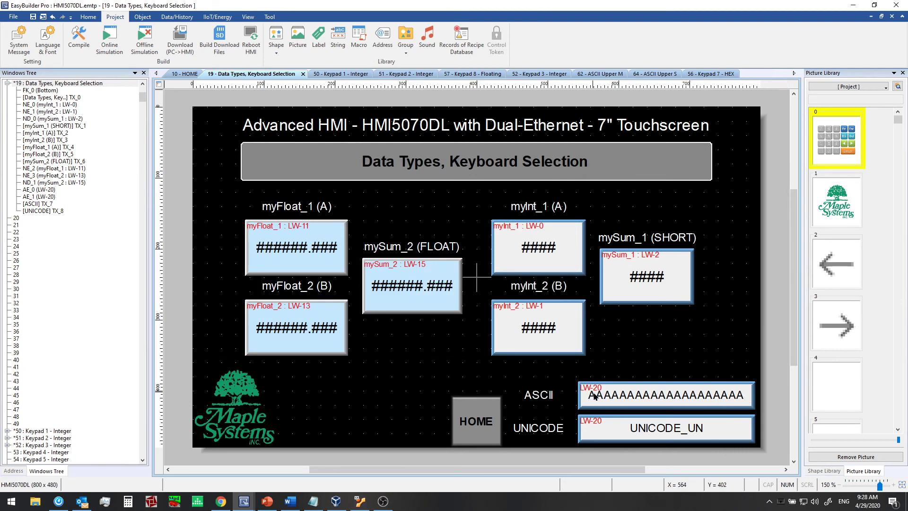
Set the read/write address of the Unicode object to LW-30
{"action": "left_click", "coordinate": [598, 418]}
{"action": "double_click", "coordinate": [597, 419]}
{"action": "double_click", "coordinate": [464, 219]}
{"action": "type", "text": "30"}
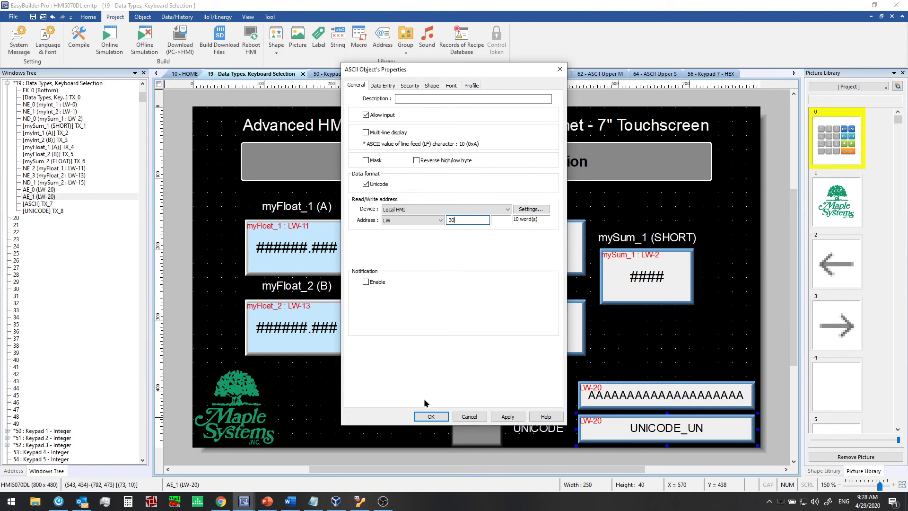
{"action": "left_click", "coordinate": [428, 416]}
Run the simulation again and enter Maple Systems in the ASCII field
{"action": "key", "text": "F5"}
{"action": "left_click", "coordinate": [504, 328]}
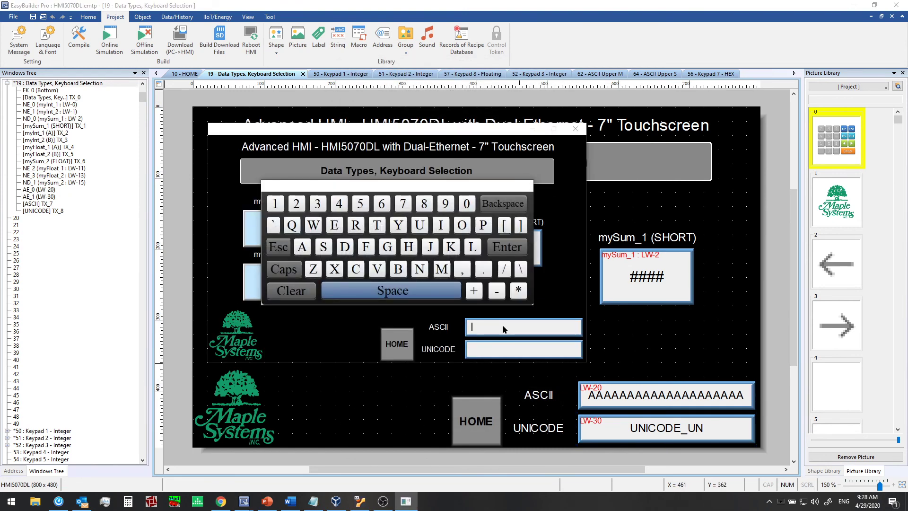
{"action": "type", "text": "Maple Systems"}
{"action": "key", "text": "Return"}
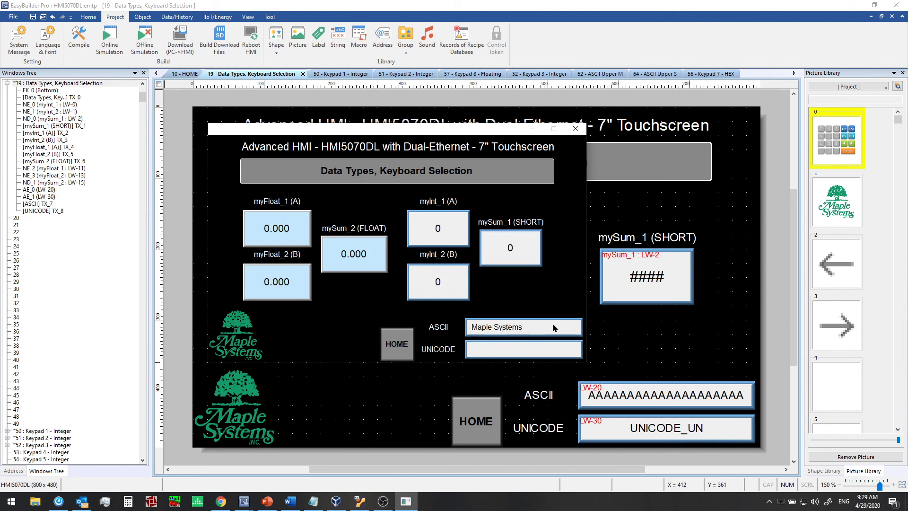
Enter Hello in the simulated screen's UNICODE field
{"action": "left_click", "coordinate": [501, 354]}
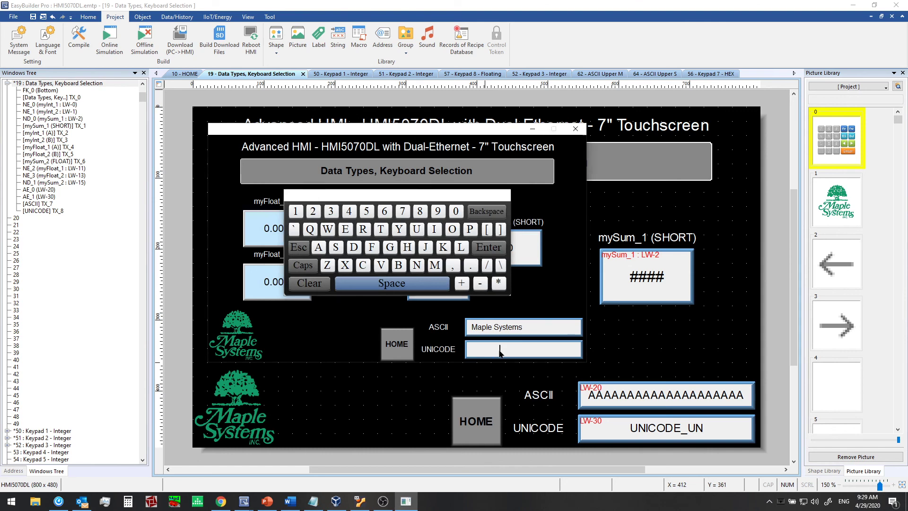
{"action": "type", "text": "Hello"}
{"action": "key", "text": "Return"}
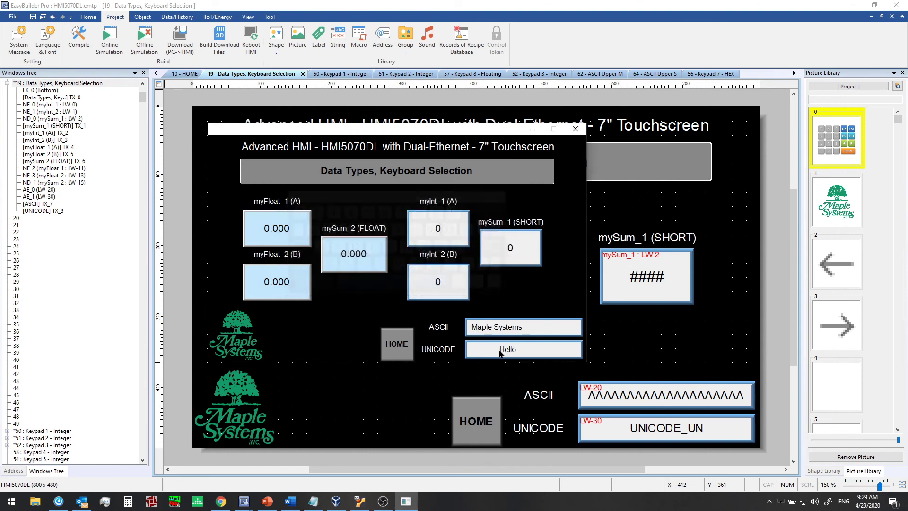